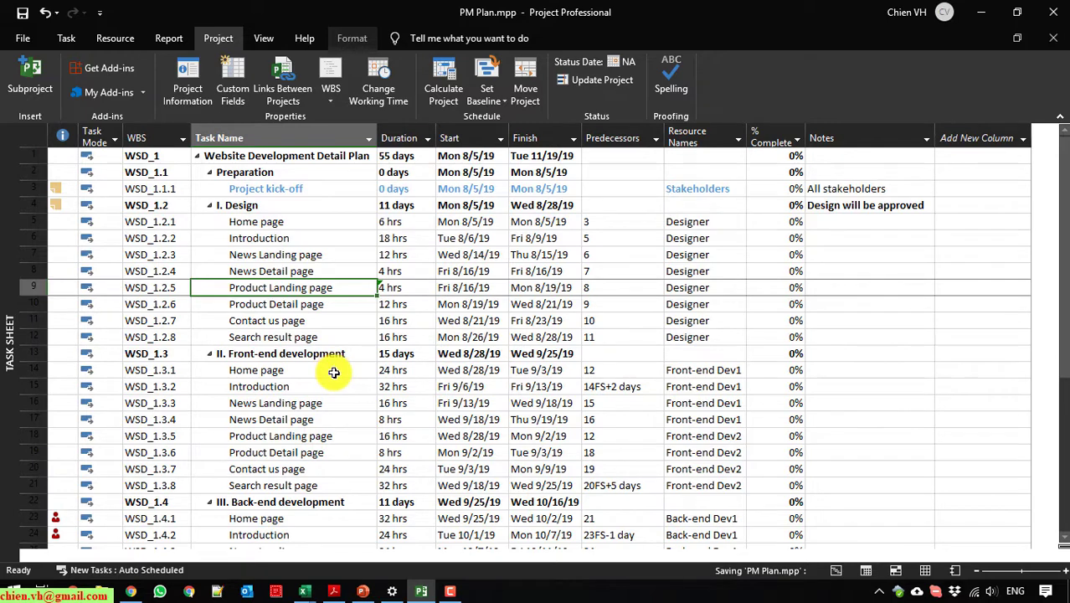
scroll(334, 373, "down", 4)
scroll(325, 381, "up", 4)
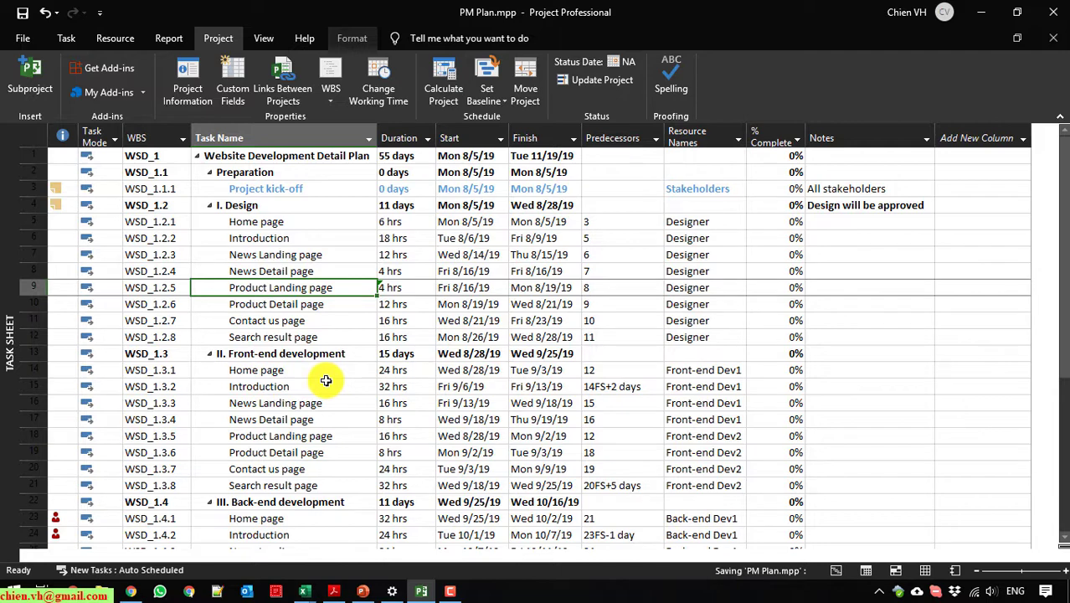
scroll(326, 381, "down", 8)
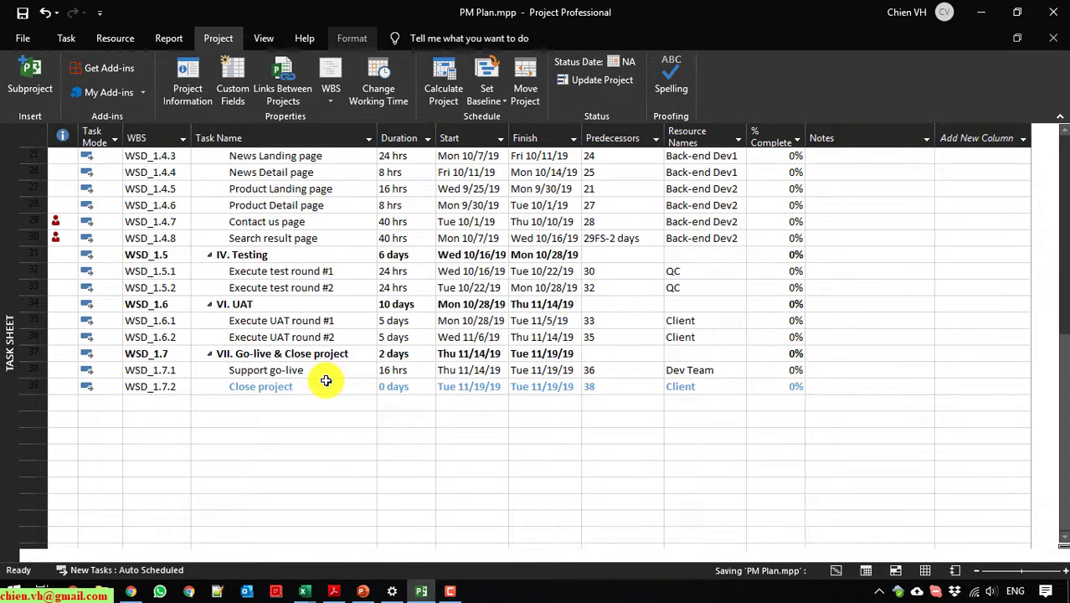
scroll(326, 381, "up", 8)
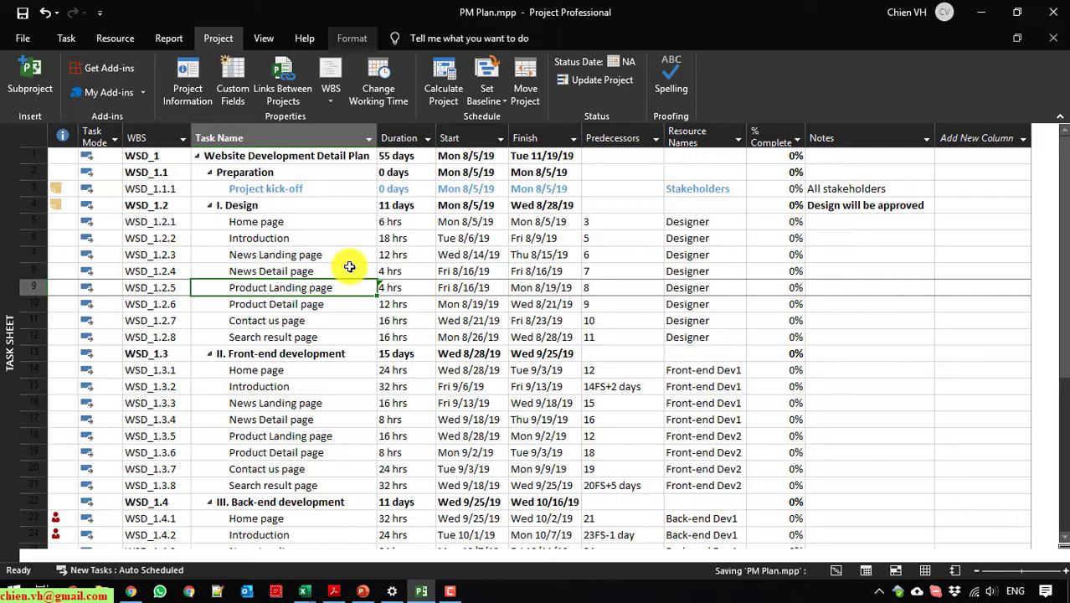
Open the print preview of the project plan and examine how its columns and rows split across the pages
left_click(18, 39)
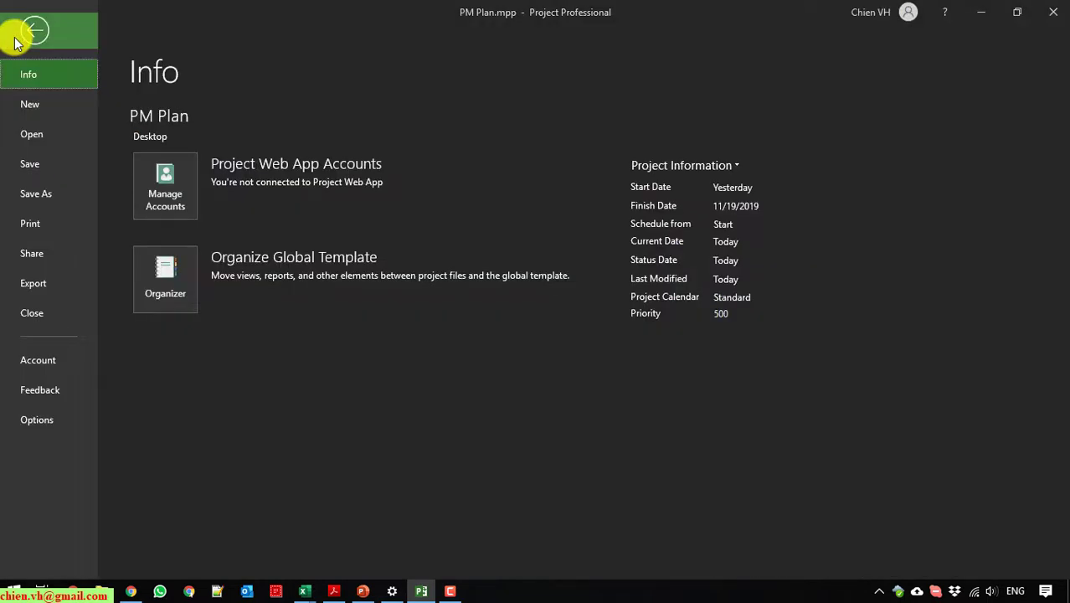
left_click(35, 225)
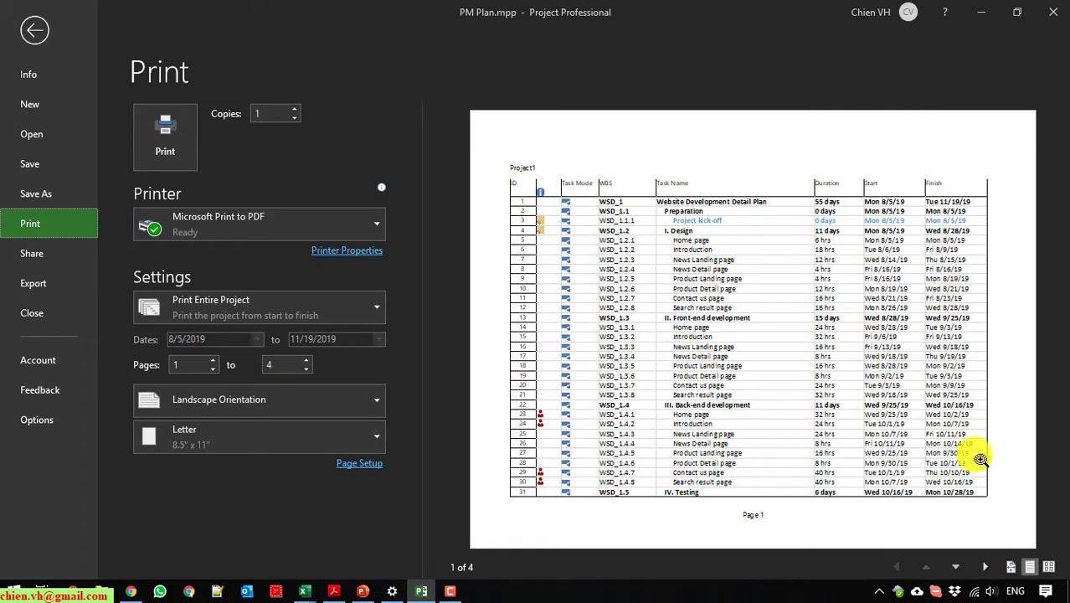
left_click(960, 567)
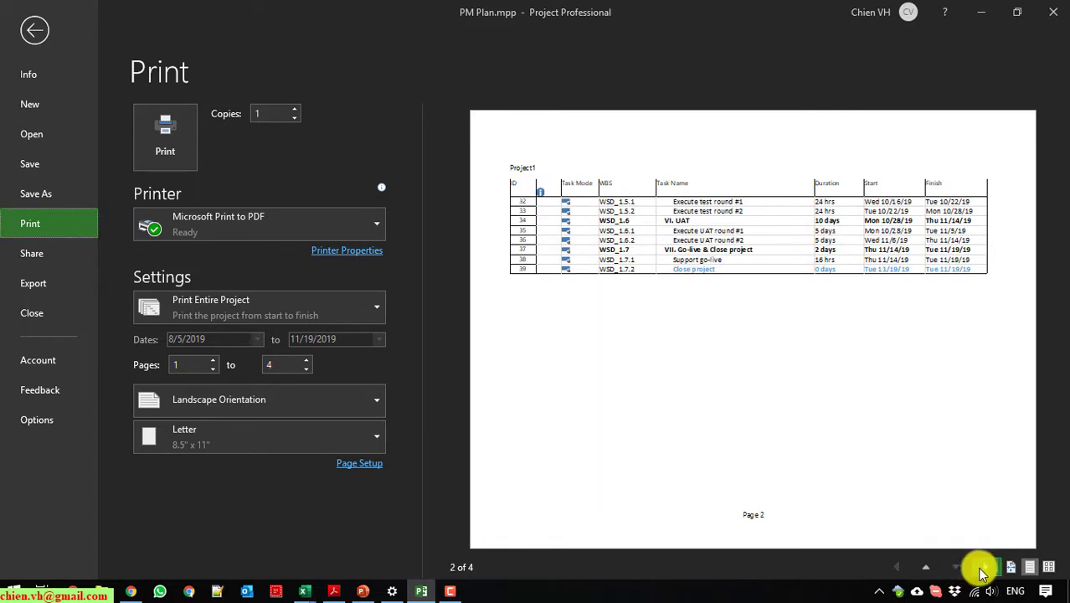
left_click(985, 569)
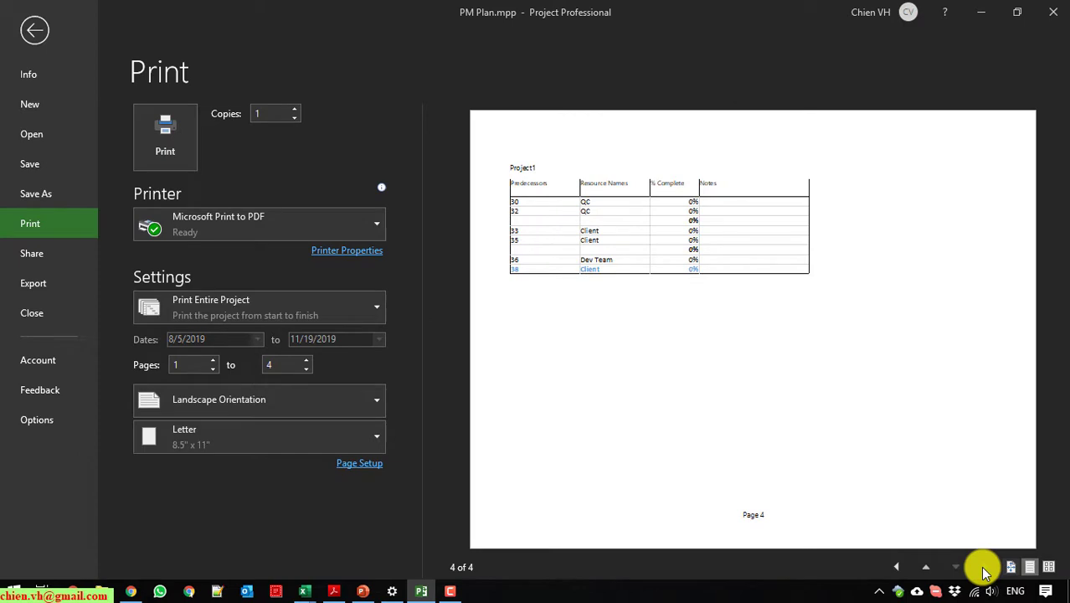
left_click(897, 570)
left_click(858, 426)
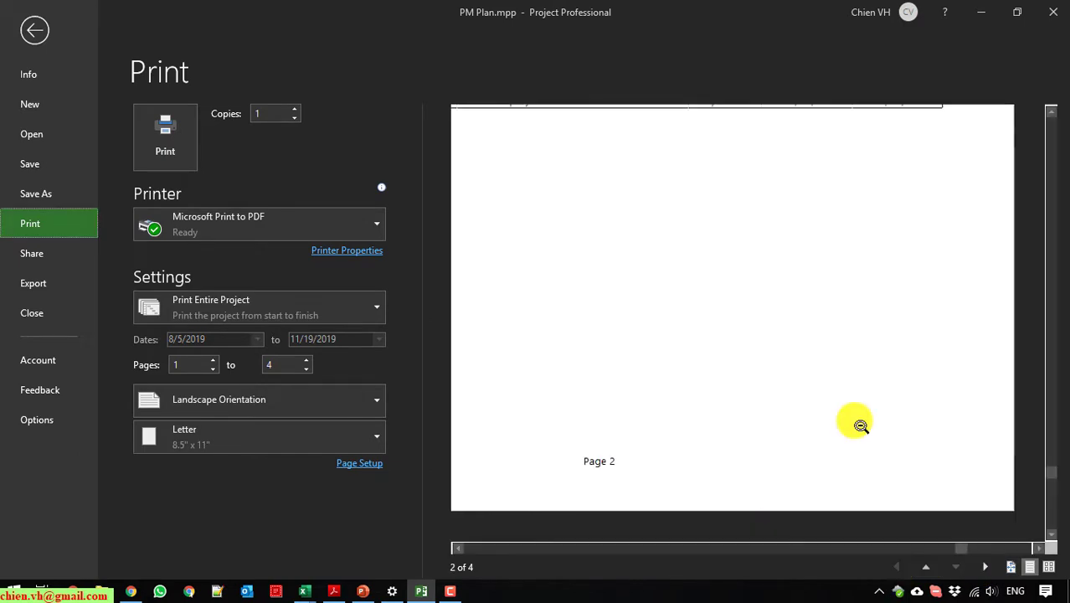
left_click(860, 426)
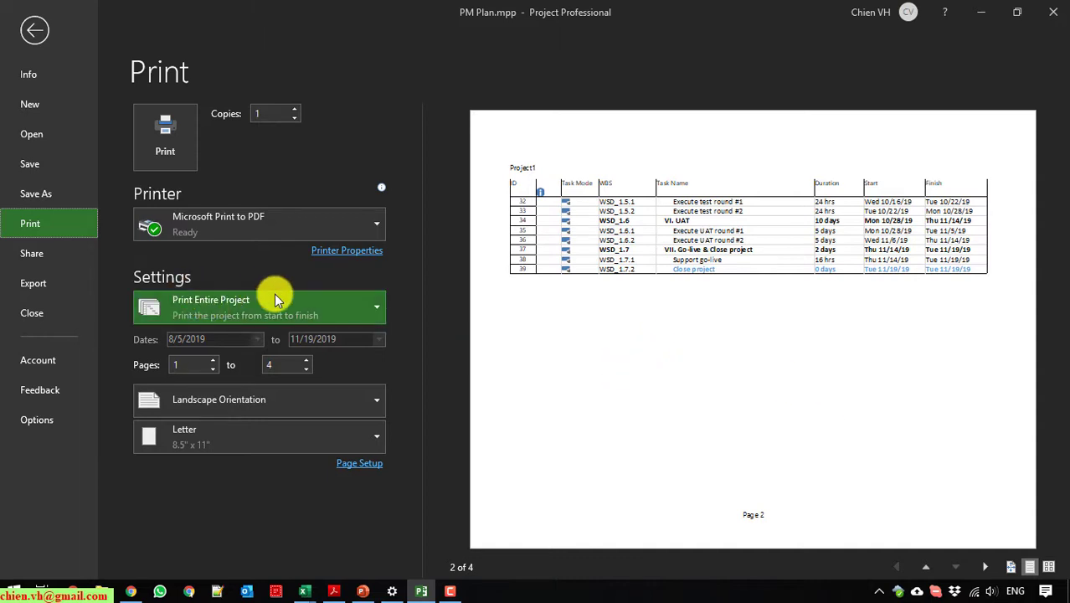
left_click(372, 310)
left_click(250, 336)
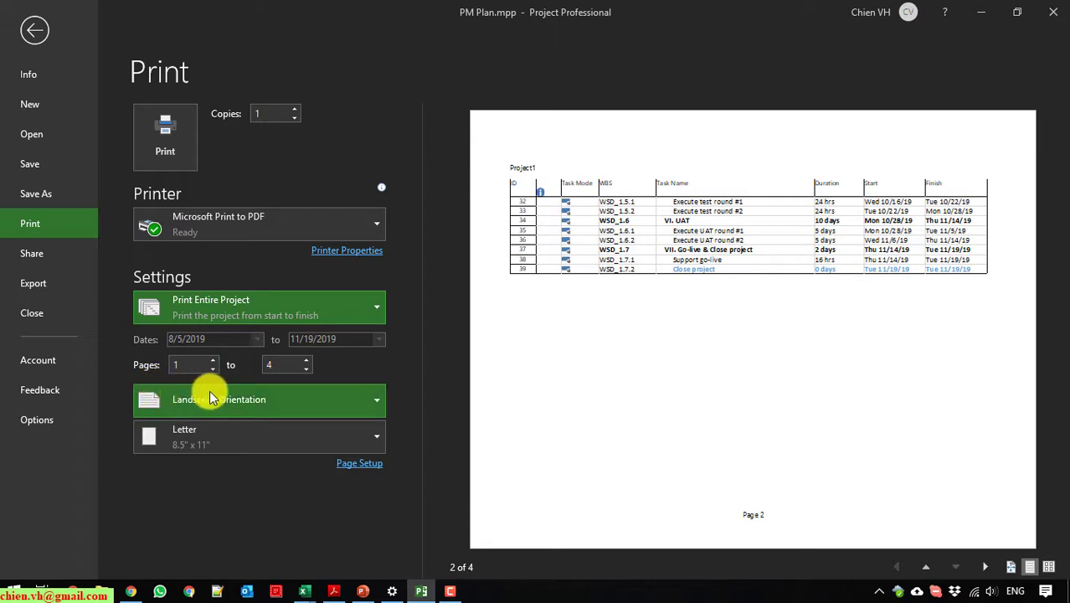
left_click(188, 366)
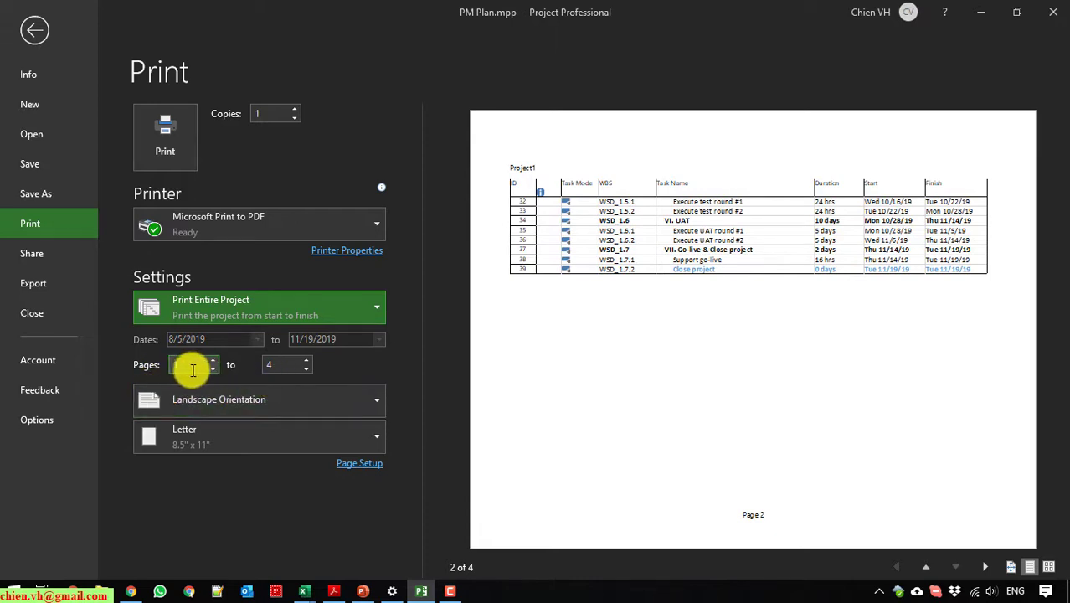
left_click(289, 366)
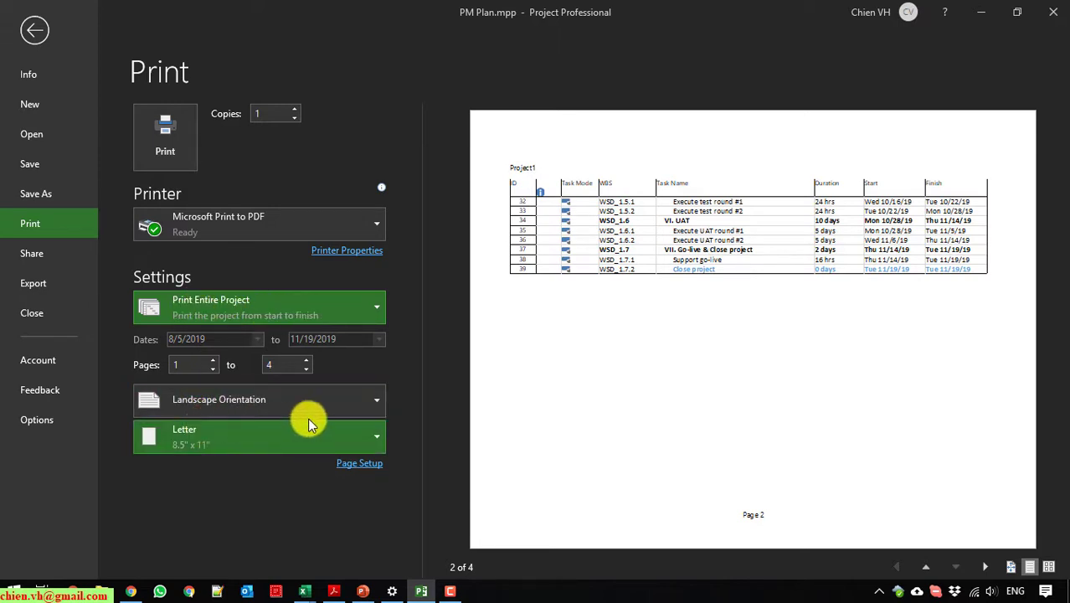
Try portrait orientation for the printout and switch back to landscape
left_click(369, 402)
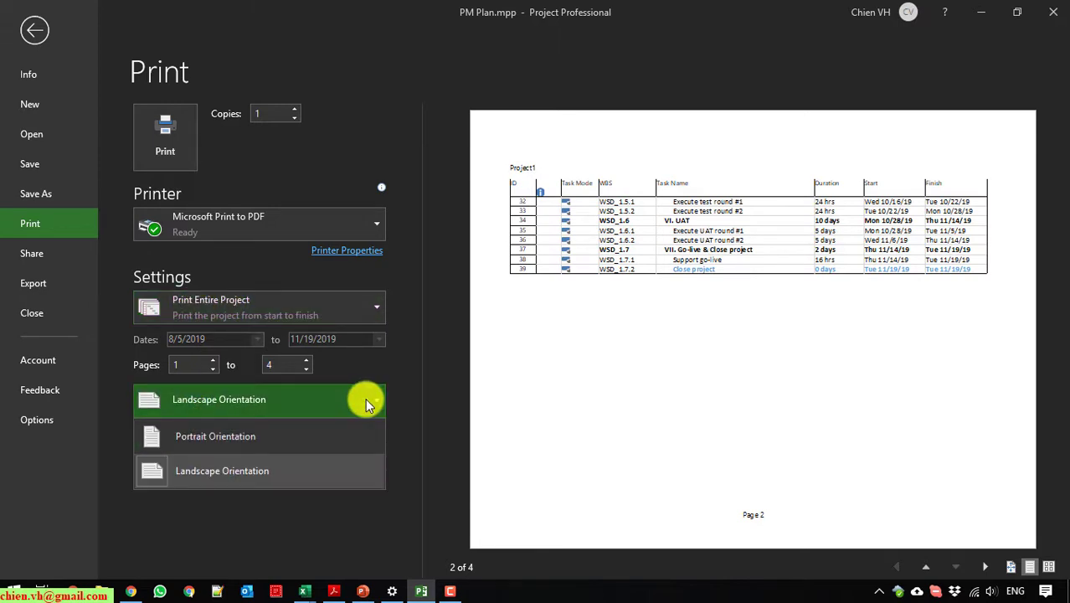
left_click(244, 442)
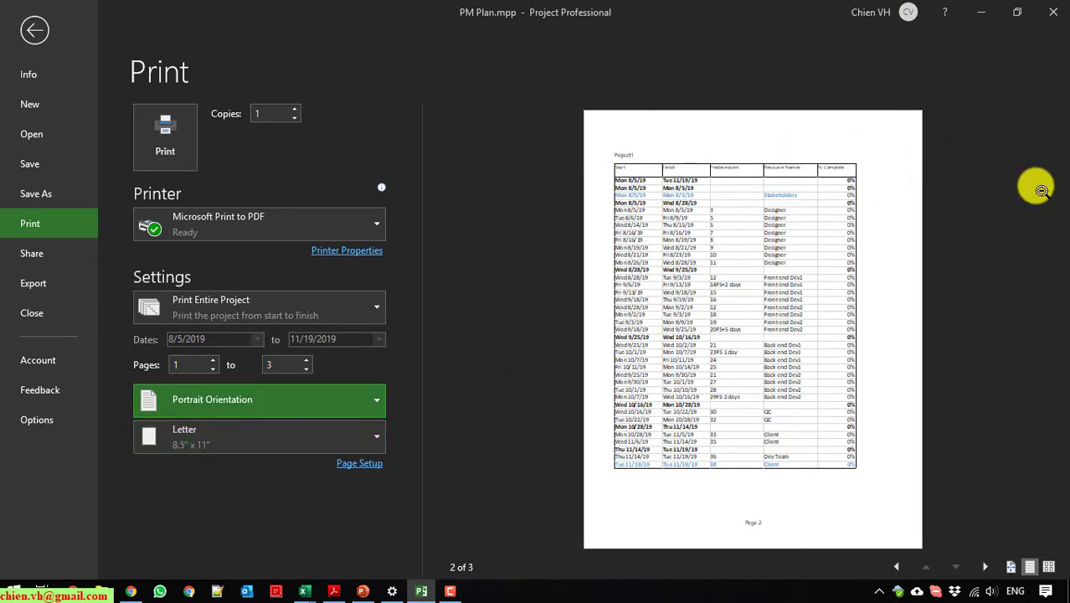
left_click(350, 405)
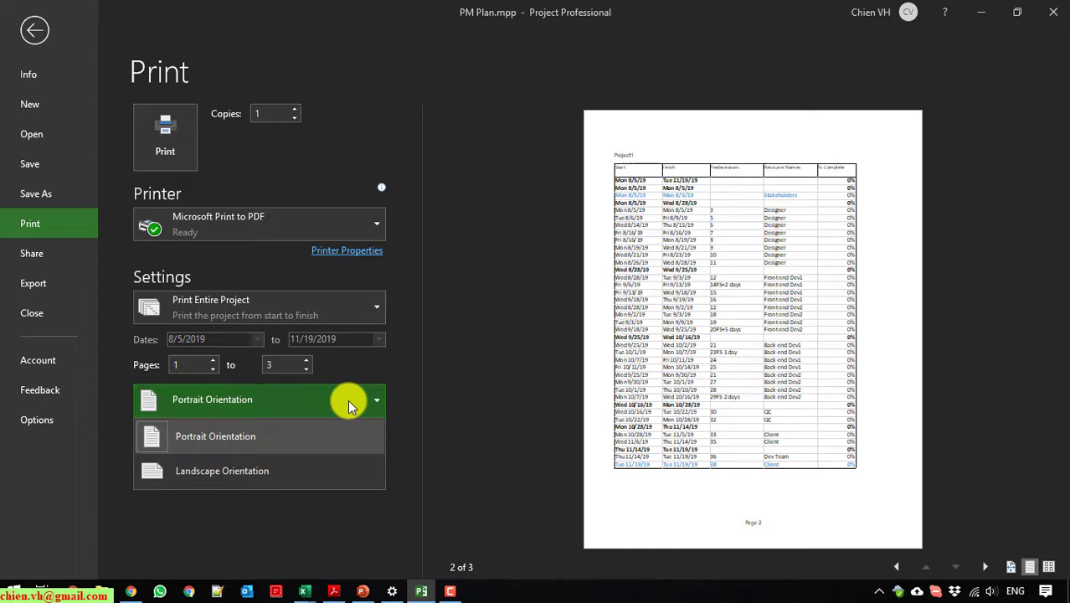
left_click(238, 479)
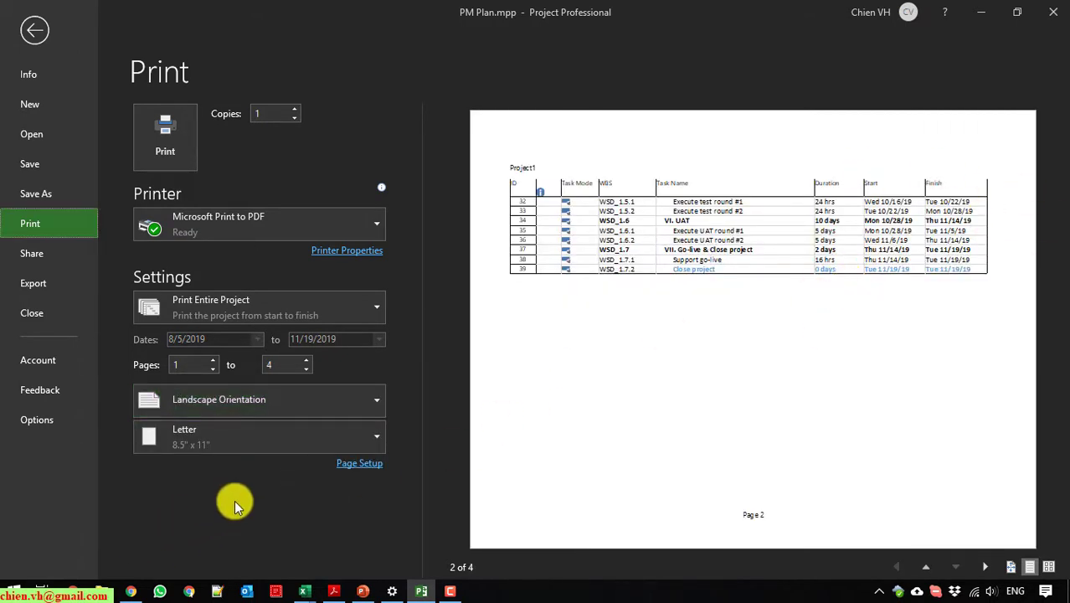
Try A4 as the print paper size and set it to A3 instead
left_click(374, 436)
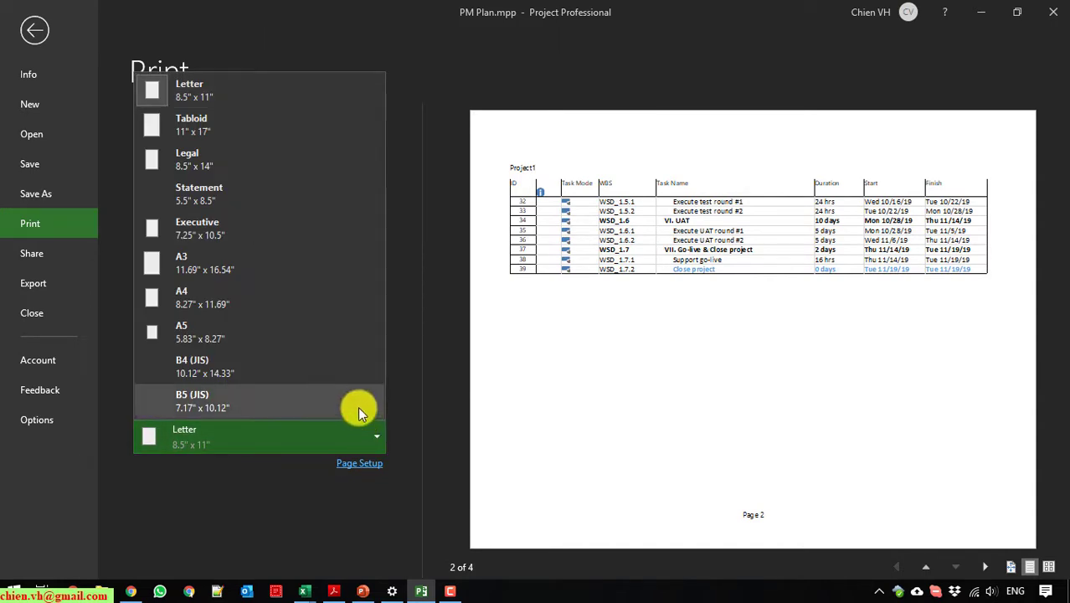
left_click(222, 308)
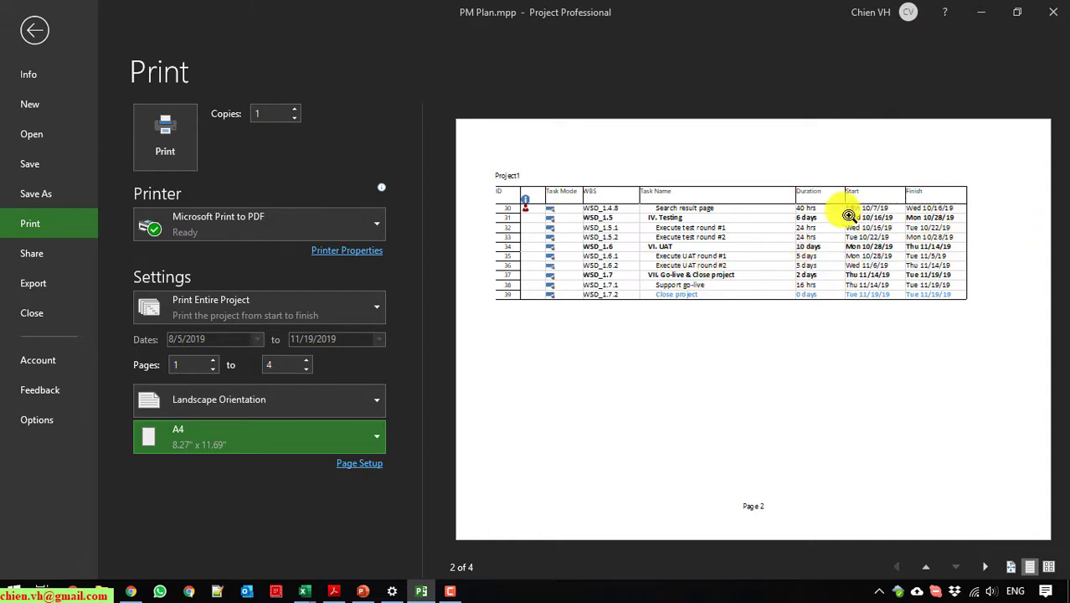
left_click(307, 432)
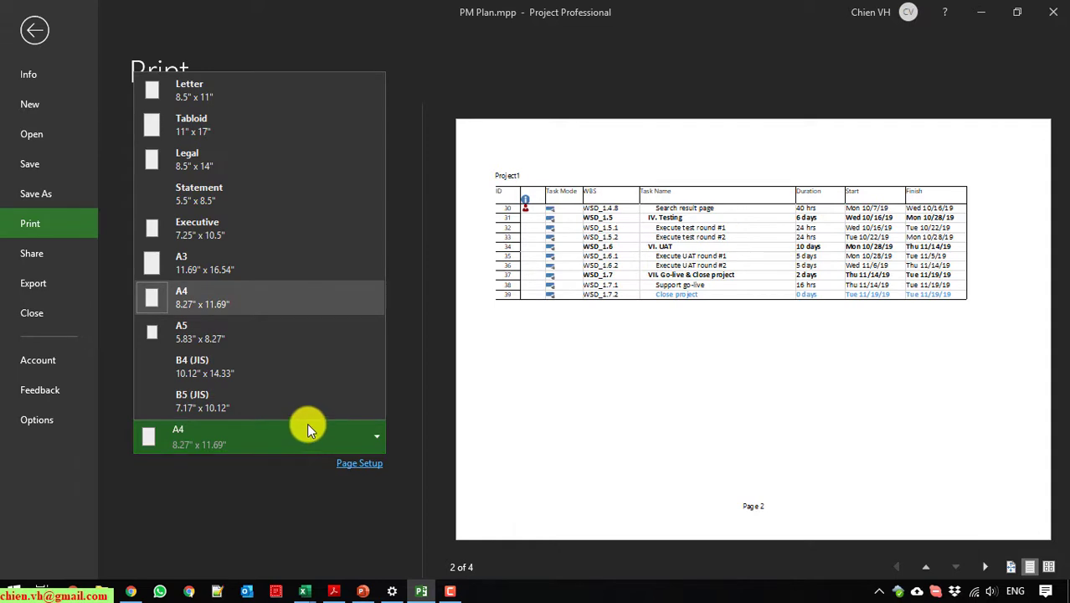
left_click(235, 264)
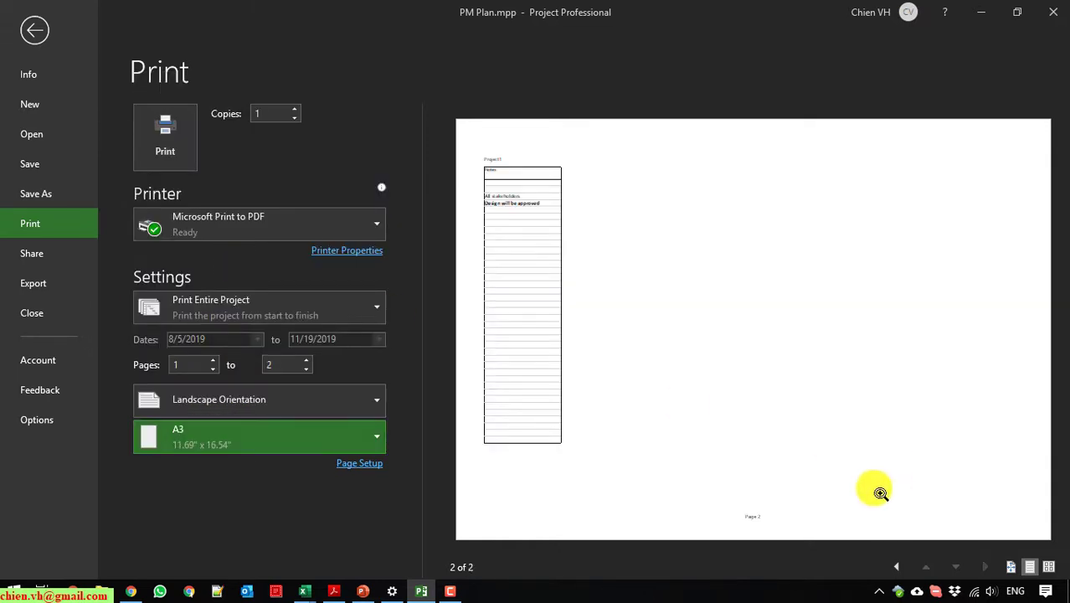
Examine both pages of the A3 print preview, including a close look at the Notes column on the second page
left_click(896, 568)
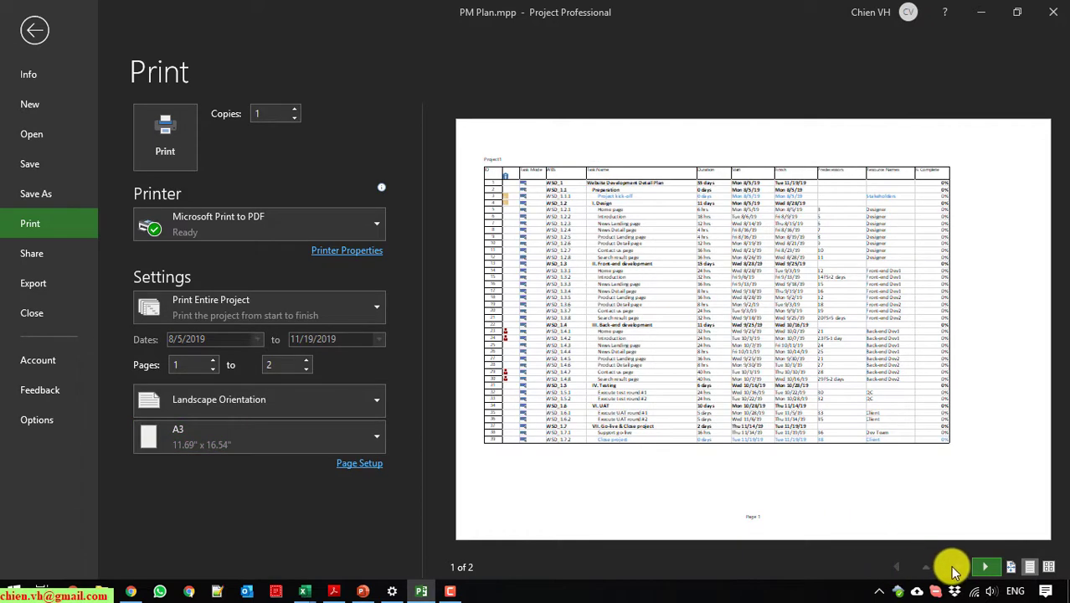
left_click(984, 568)
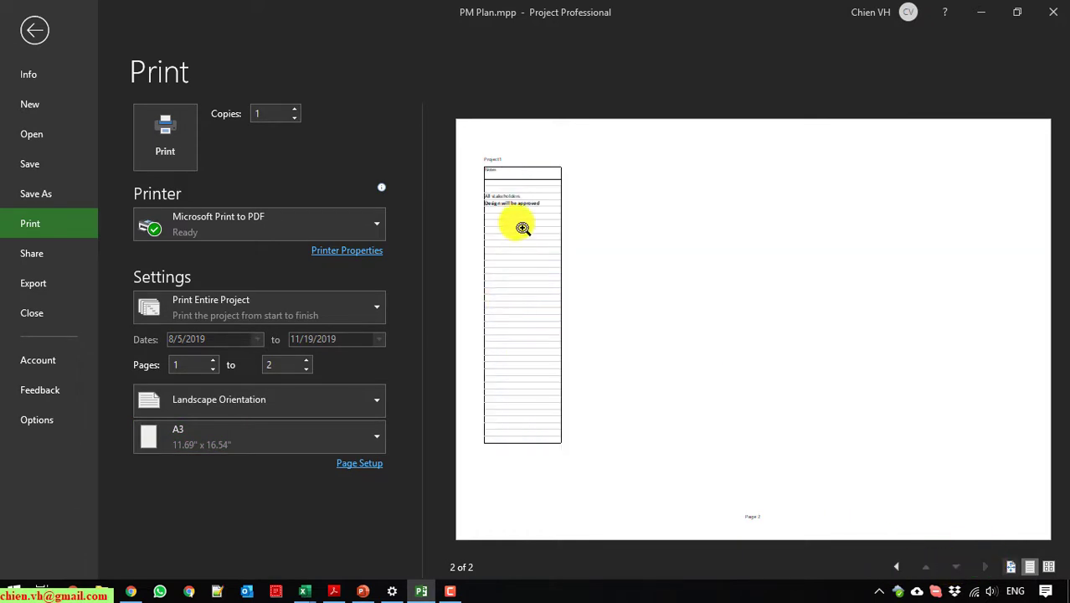
left_click(516, 189)
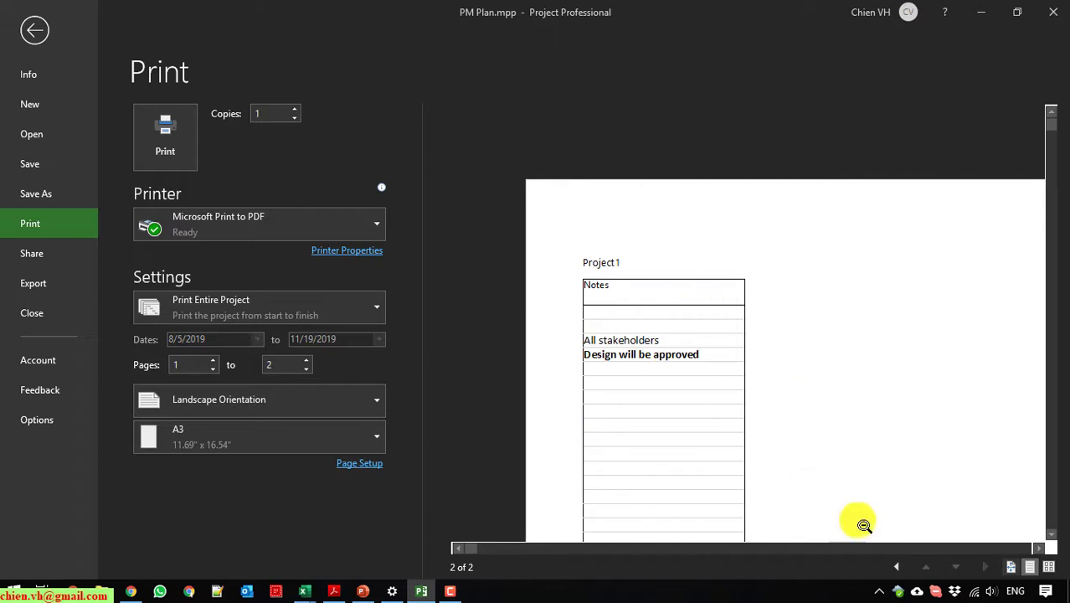
left_click(894, 567)
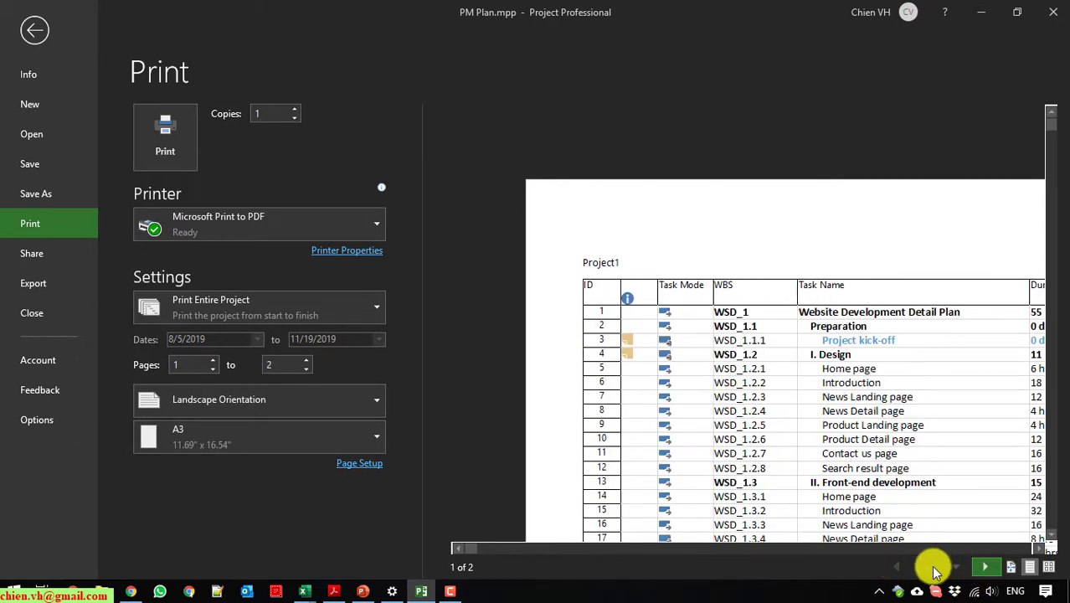
left_click(852, 253)
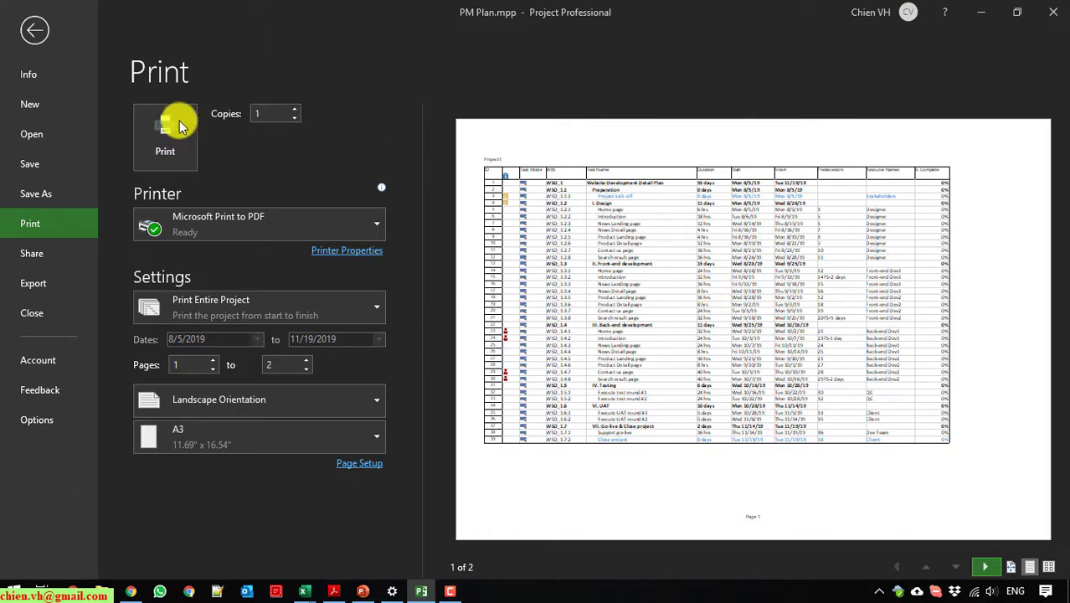
Return to the task sheet and narrow the Indicators, Task Mode and WBS columns
left_click(36, 32)
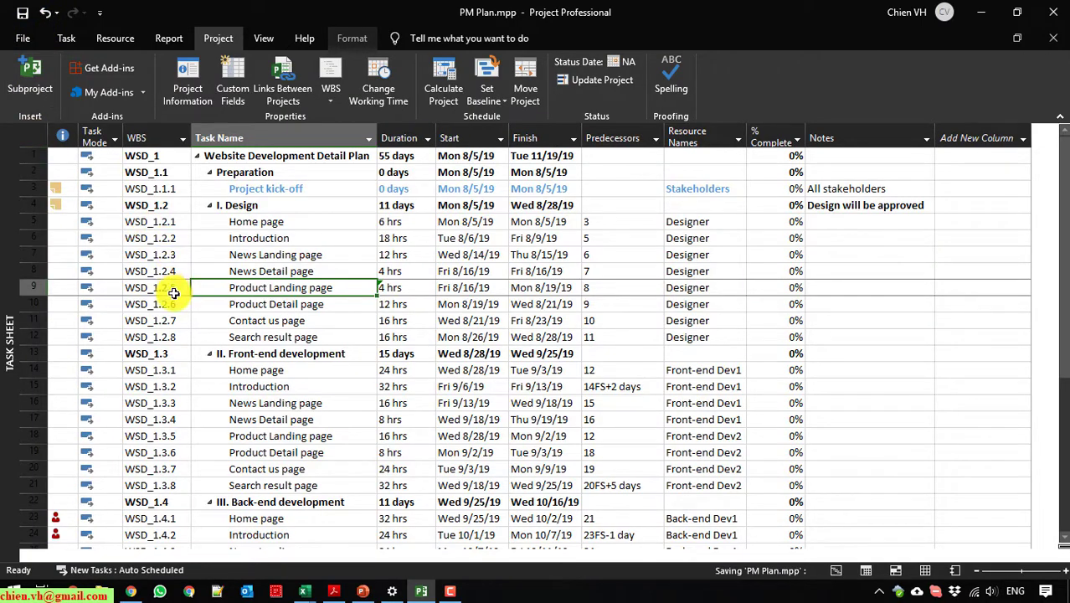
mouse_move(74, 131)
left_mouse_down()
mouse_move(113, 136)
mouse_move(85, 139)
left_mouse_up()
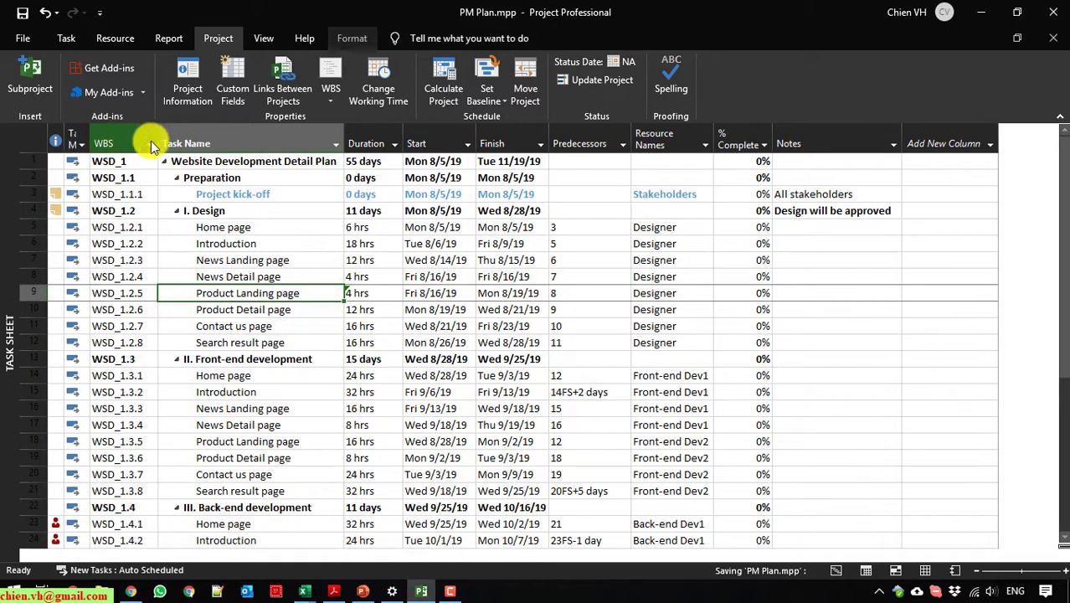
left_click_drag(158, 140, 151, 143)
scroll(148, 262, "down", 5)
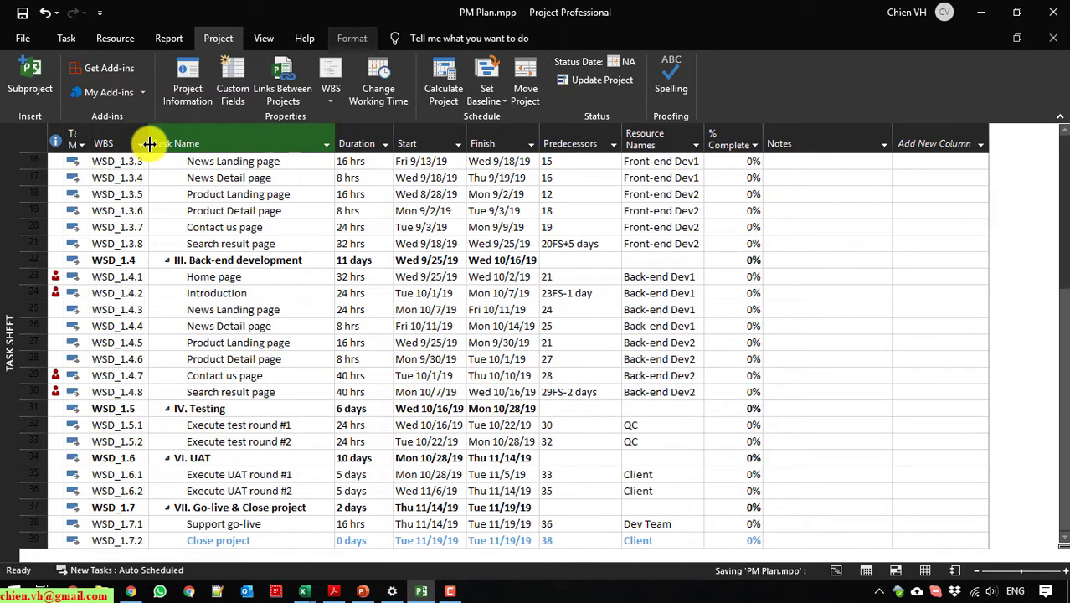
scroll(273, 318, "up", 5)
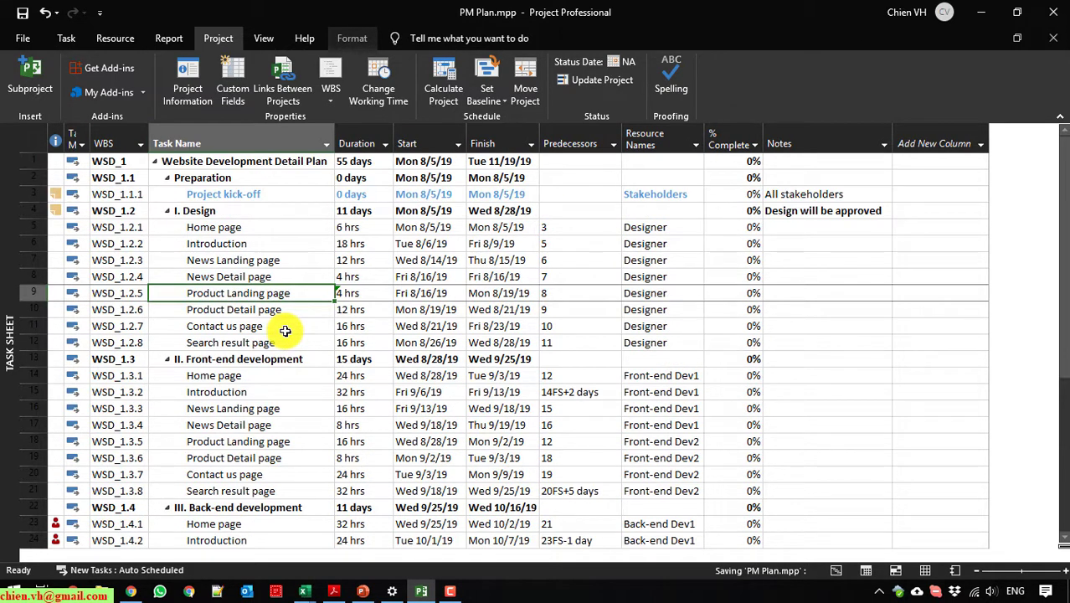
Narrow the Task Name column to just fit the longest lower-level task names, letting the project title wrap
scroll(284, 334, "down", 5)
scroll(284, 333, "down", 6)
scroll(284, 334, "up", 11)
scroll(284, 335, "down", 8)
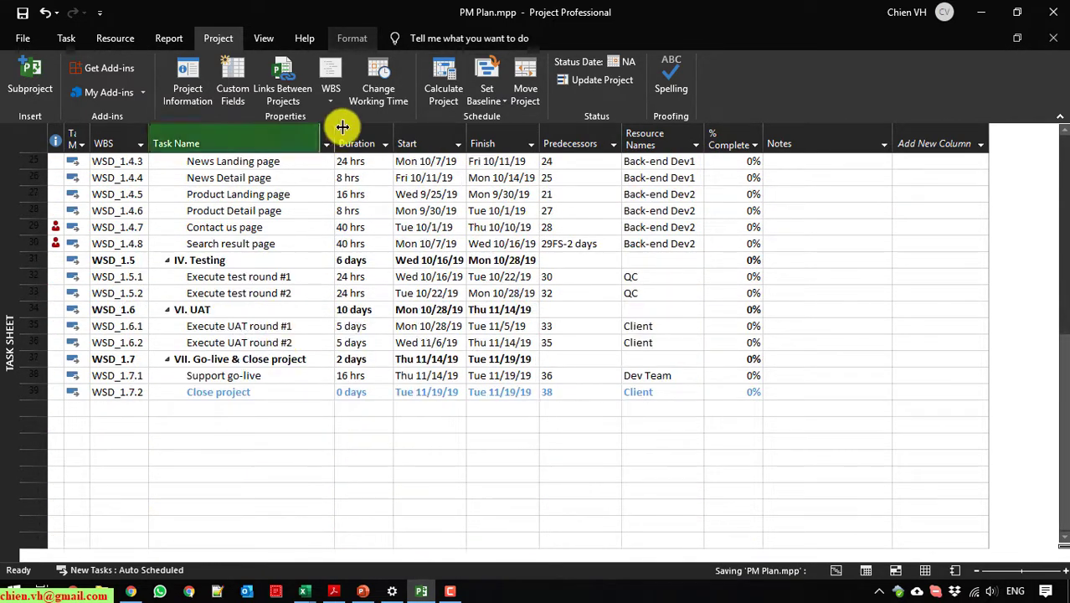
left_click_drag(332, 137, 316, 138)
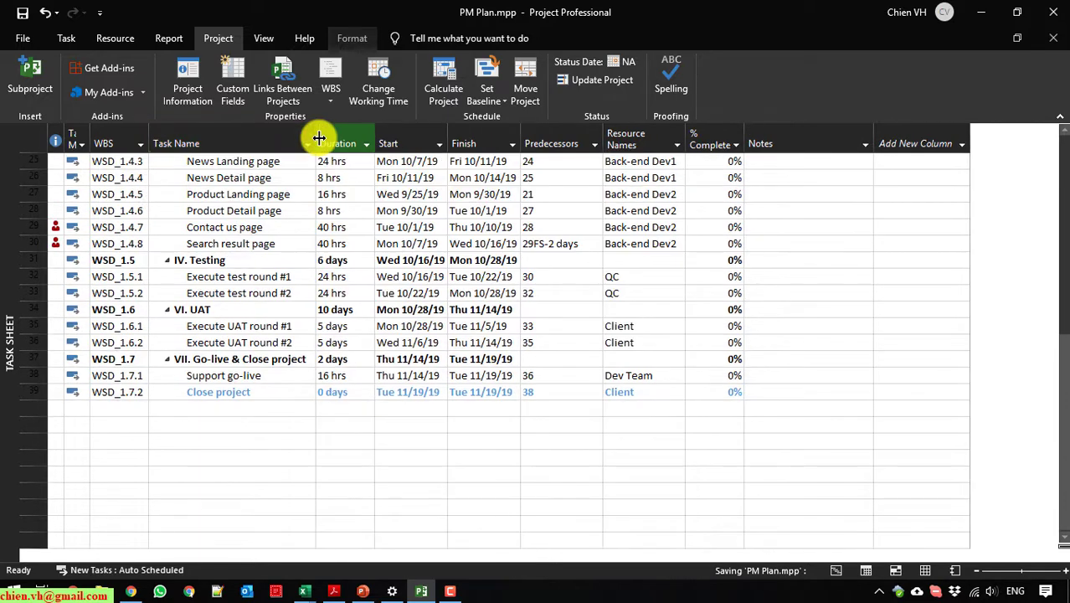
scroll(361, 211, "up", 8)
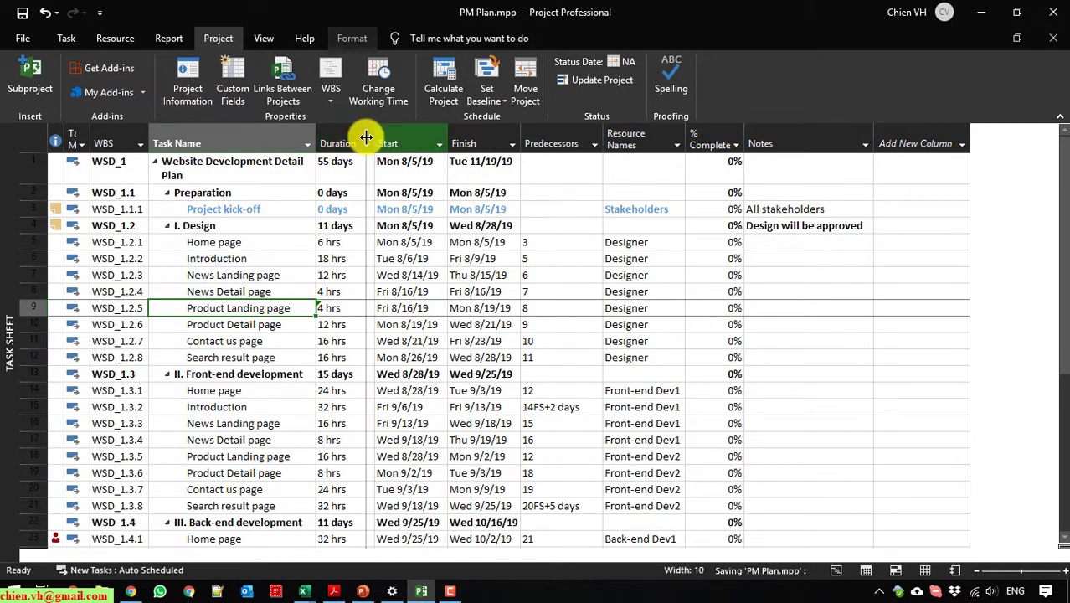
Narrow the Duration column until it just fits its values
left_click_drag(366, 137, 356, 137)
scroll(358, 191, "down", 9)
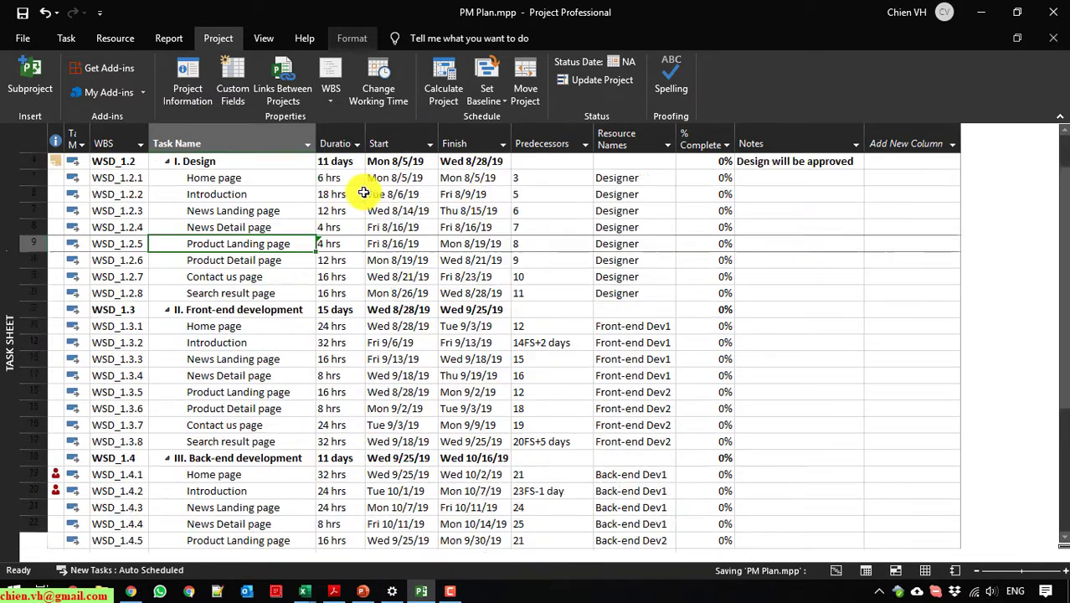
scroll(363, 193, "up", 9)
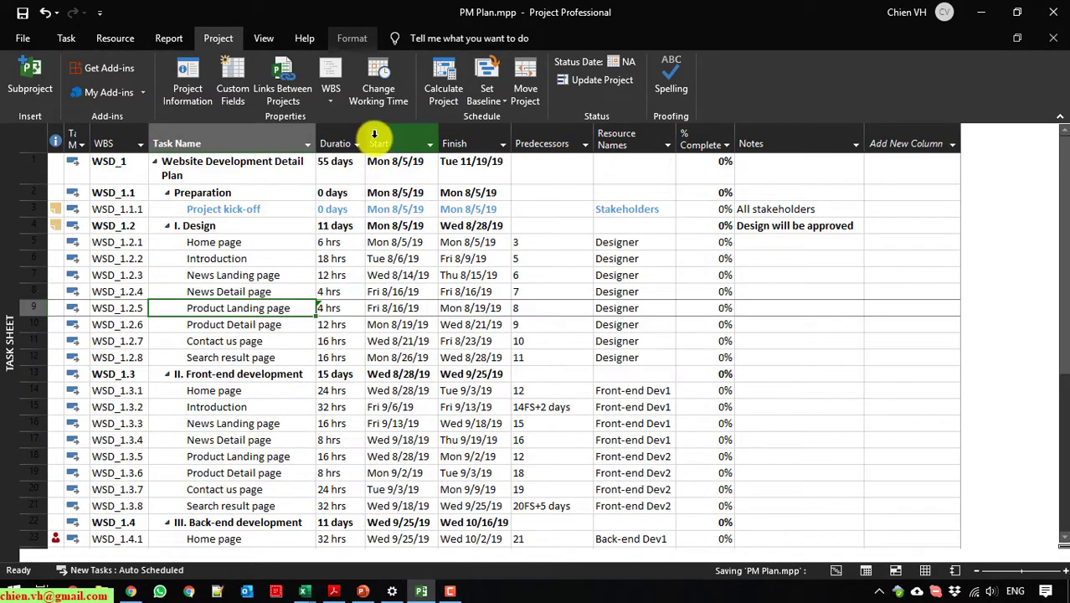
mouse_move(366, 136)
left_mouse_down()
mouse_move(375, 136)
mouse_move(357, 137)
left_mouse_up()
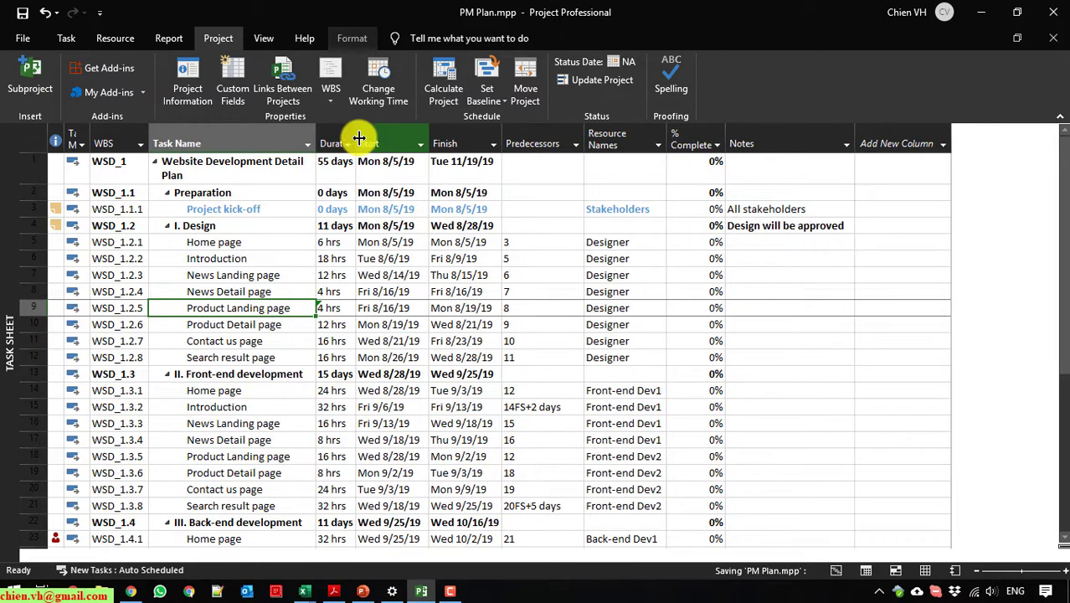
Narrow the Start column and adjust the Finish column so both just fit their dates, checking the rows down to the end of the plan
left_click_drag(428, 135, 426, 135)
left_click_drag(495, 139, 501, 139)
scroll(580, 177, "down", 8)
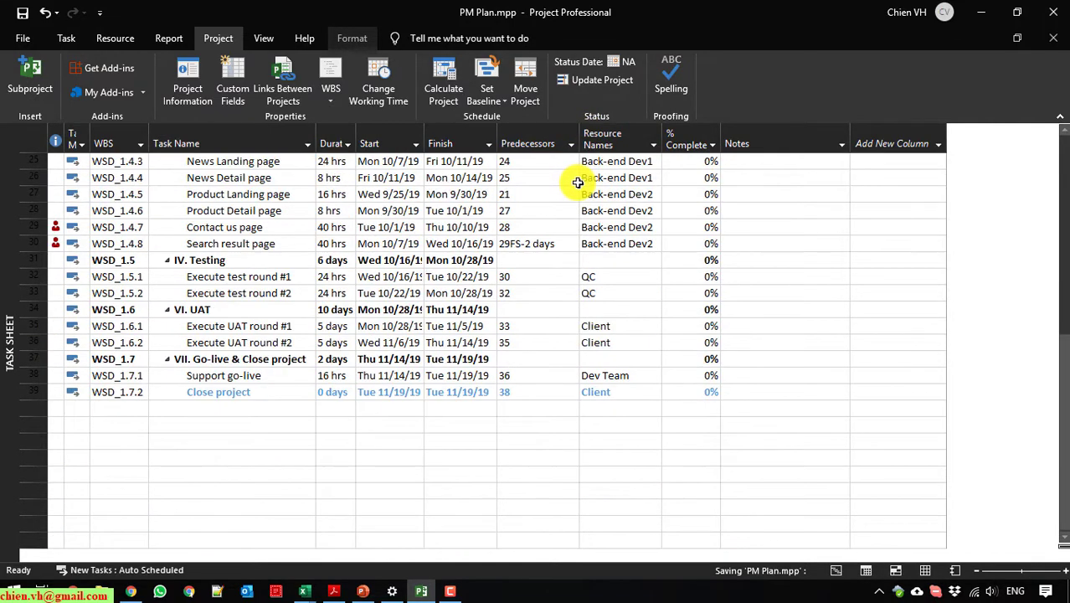
scroll(583, 176, "up", 4)
scroll(585, 174, "up", 4)
Narrow the Predecessors column to fit its longest values and reduce the Notes column's width slightly
left_click_drag(578, 139, 569, 139)
scroll(629, 196, "down", 3)
scroll(629, 196, "up", 3)
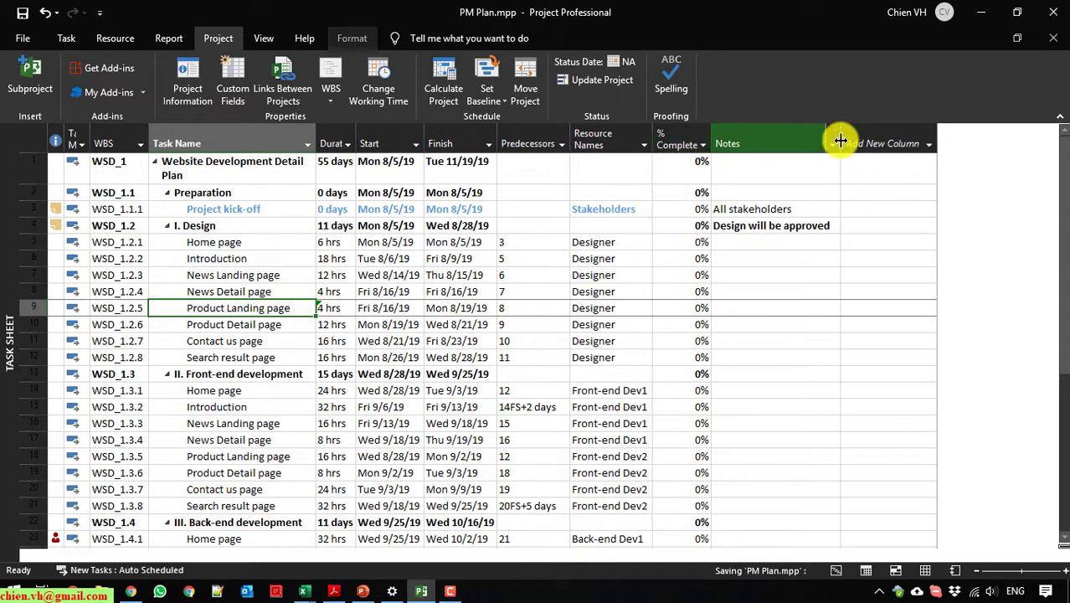
left_click_drag(839, 139, 827, 140)
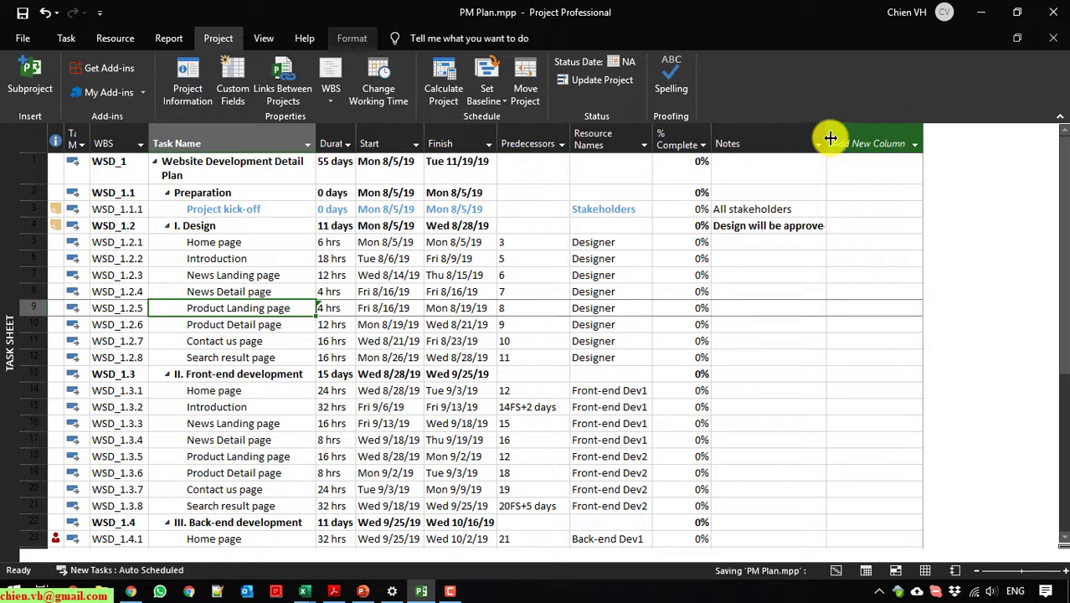
left_click(762, 143)
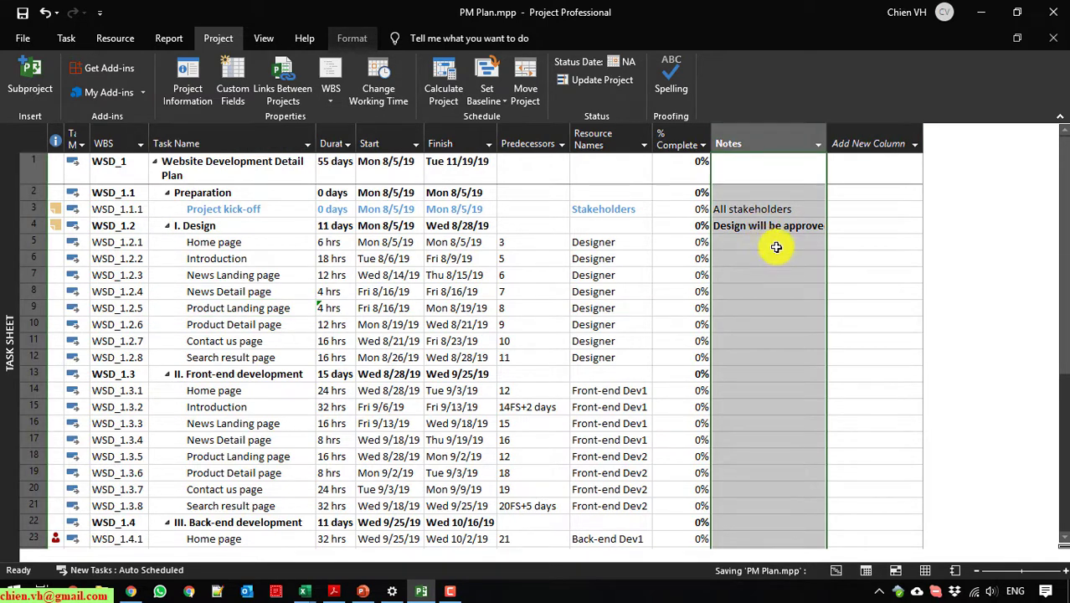
left_click(263, 38)
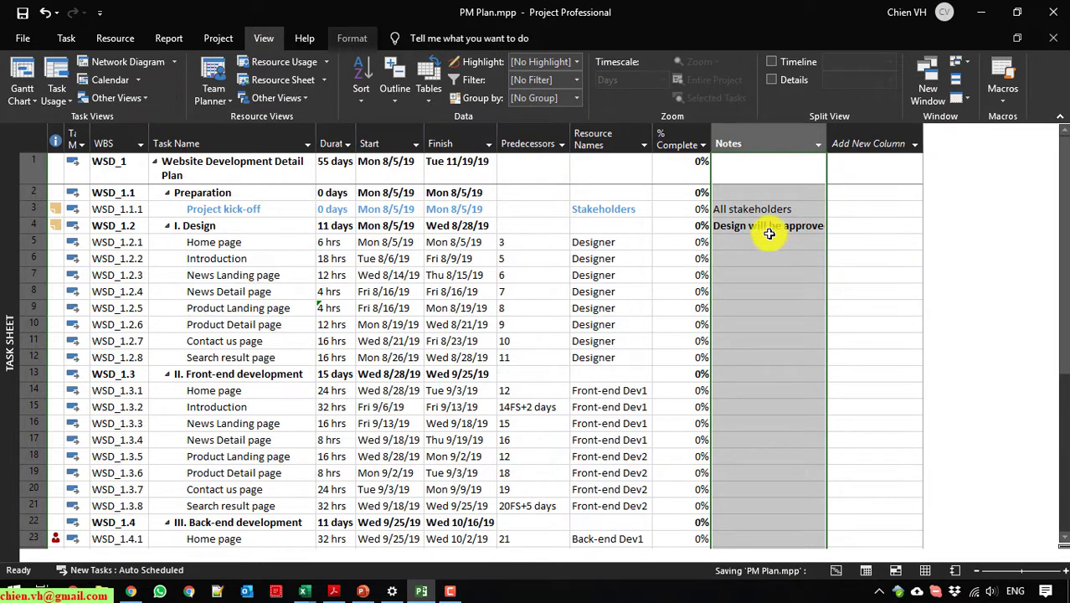
left_click(142, 99)
left_click(938, 331)
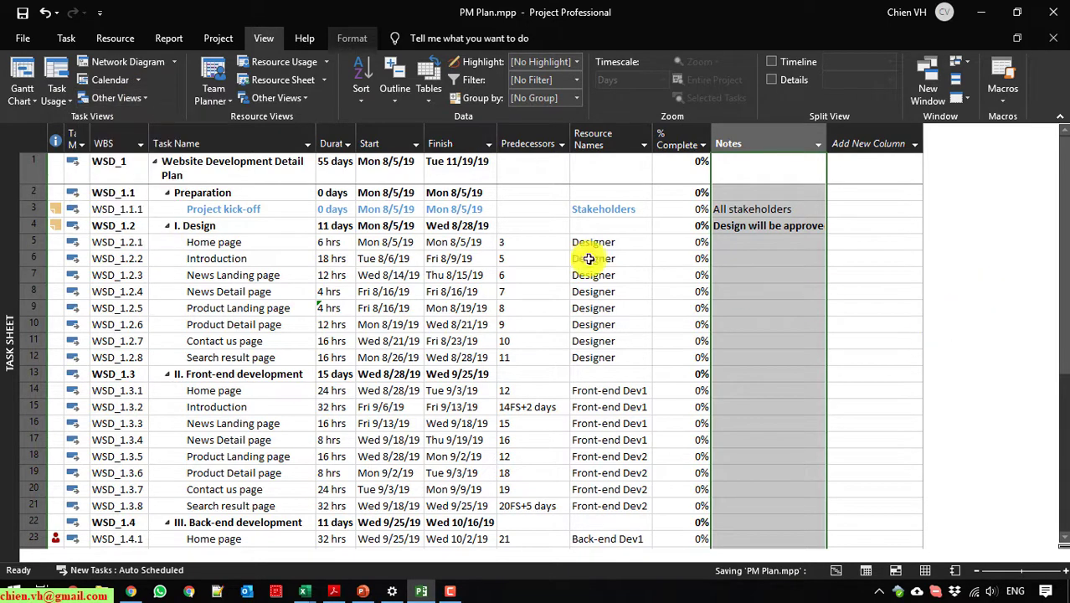
left_click(56, 37)
left_click(748, 358)
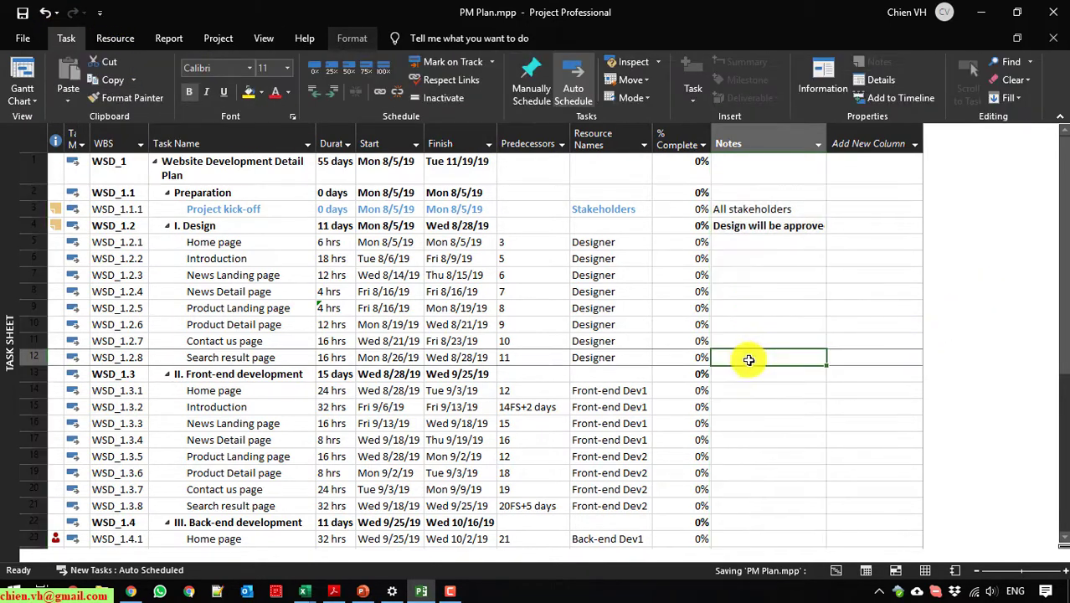
left_click(743, 228)
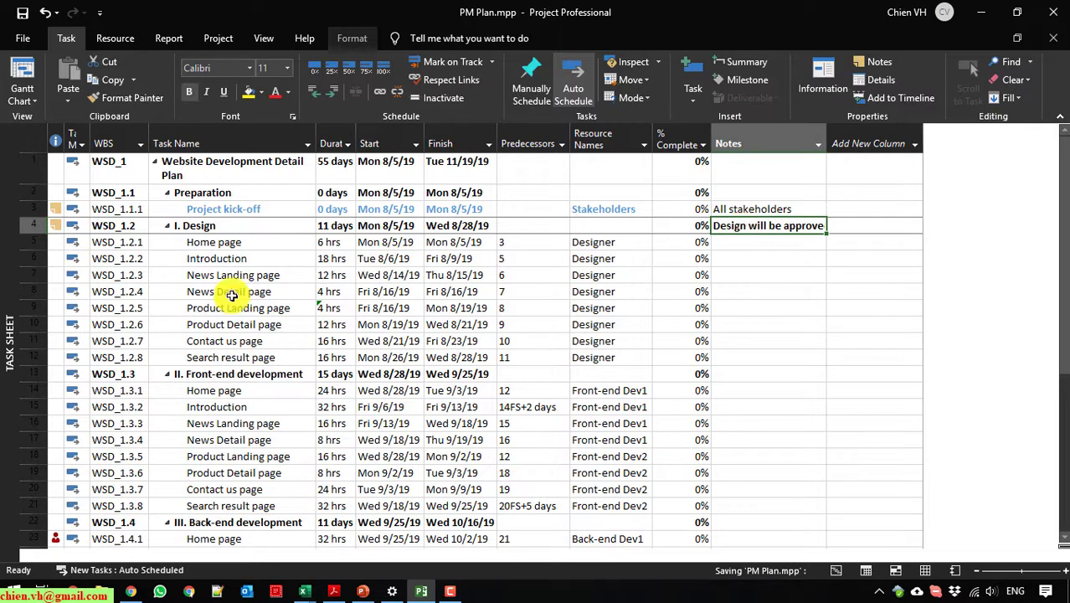
left_click(381, 357)
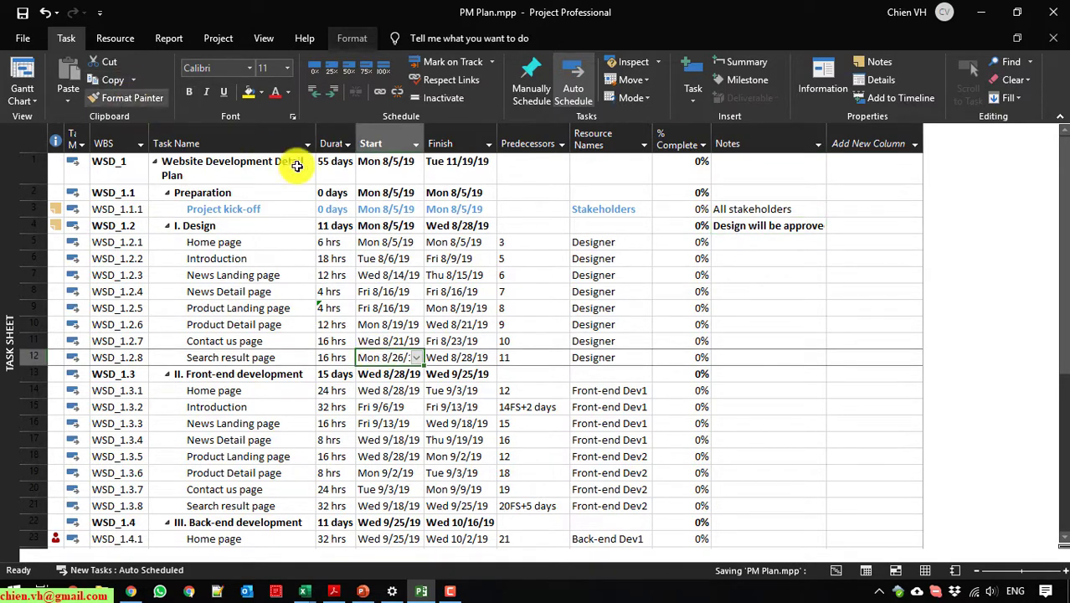
Open the print preview and examine the A3 landscape page up close, including its Notes column
left_click(22, 38)
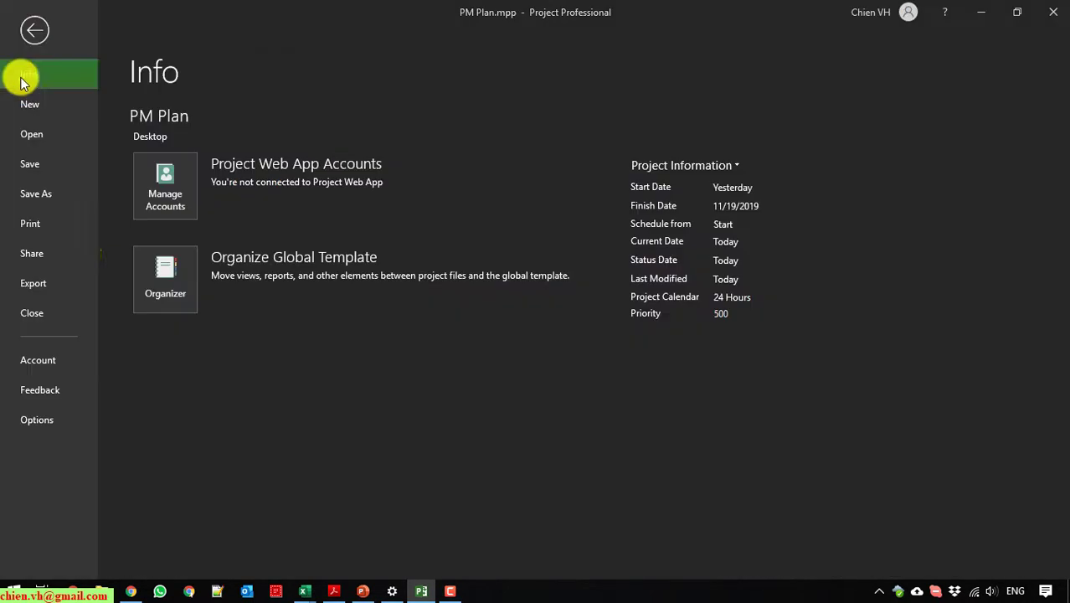
left_click(50, 223)
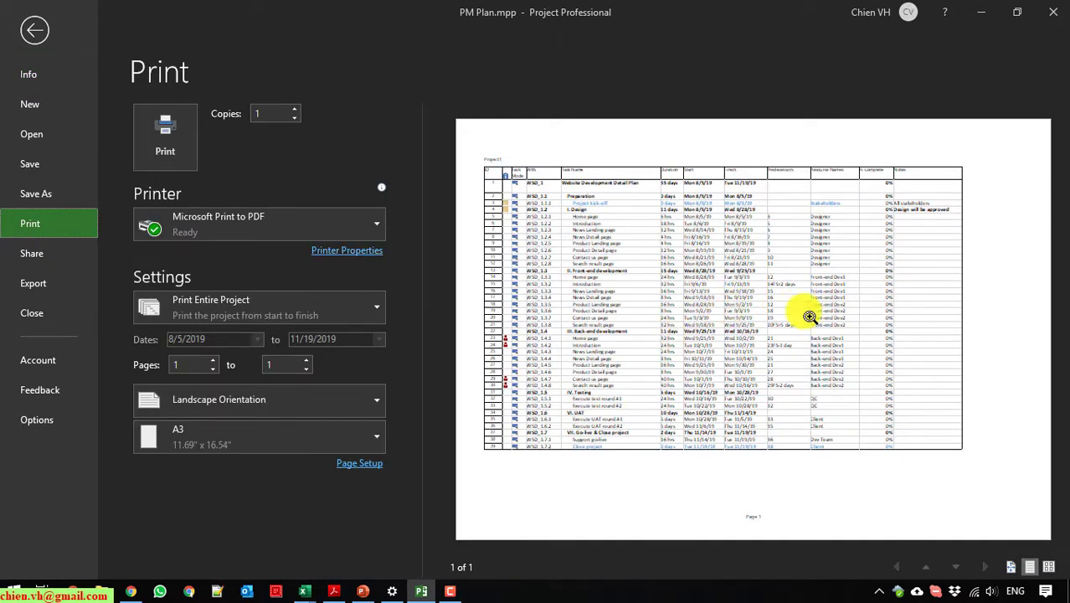
left_click(838, 293)
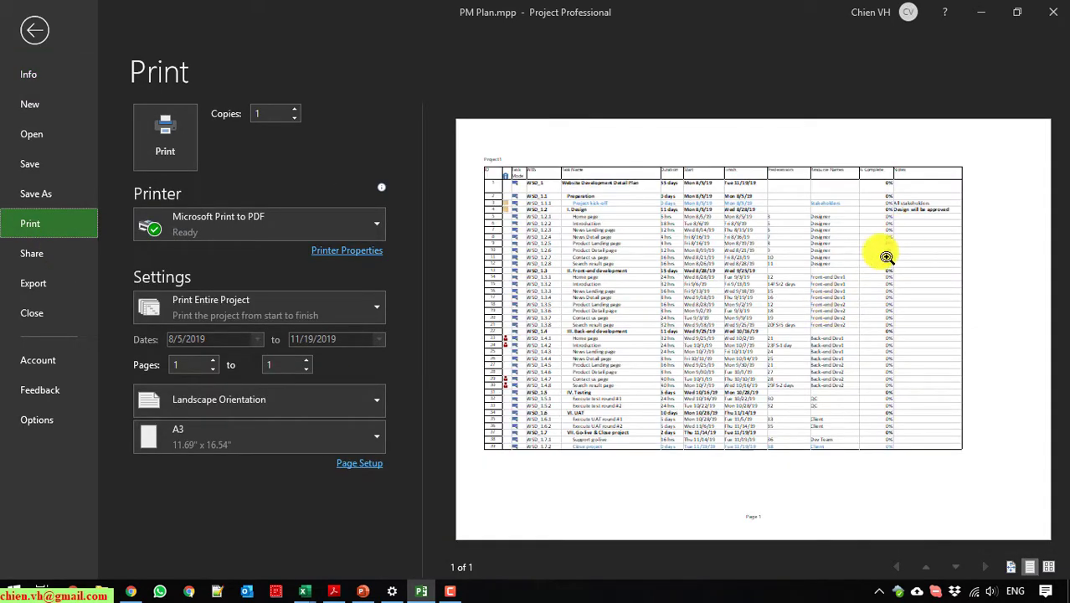
left_click(918, 207)
left_click(670, 281)
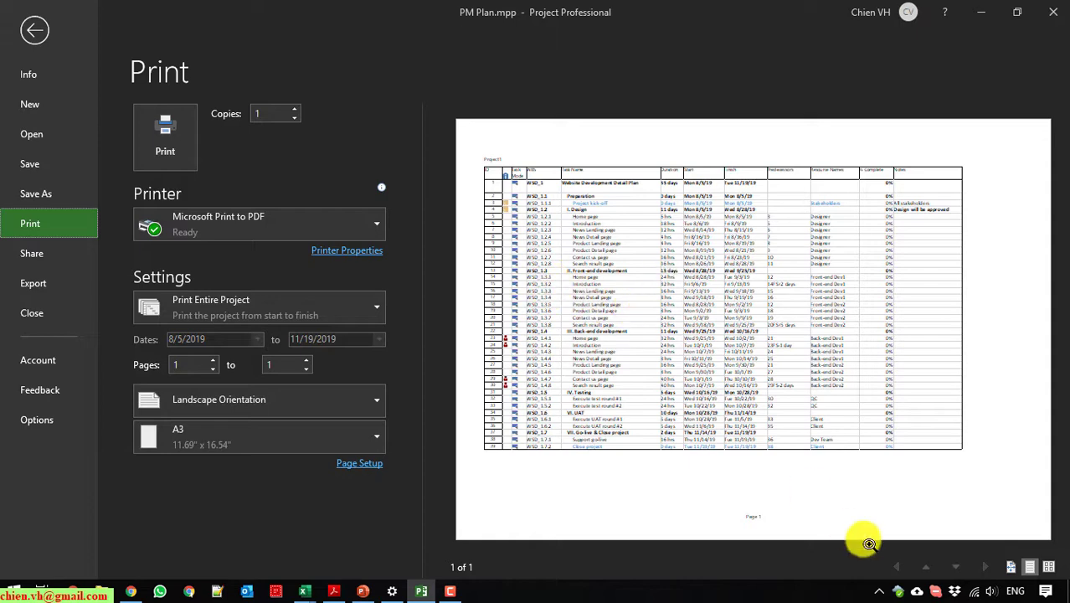
left_click(719, 283)
left_click(723, 286)
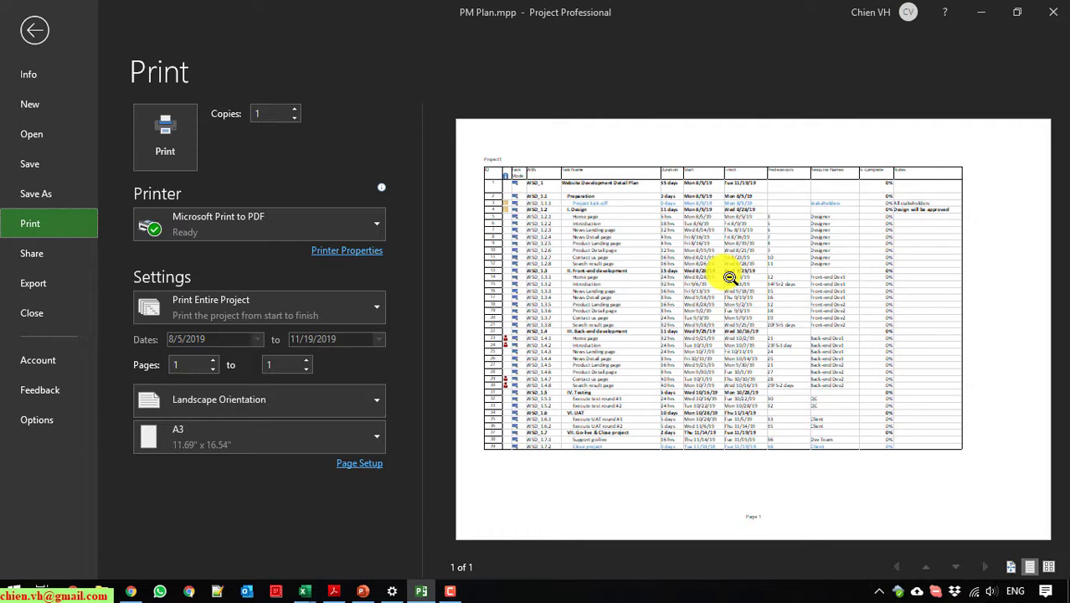
Open the page setup beside the preview and review its orientation, scaling, paper size, margin and border settings
left_click(361, 464)
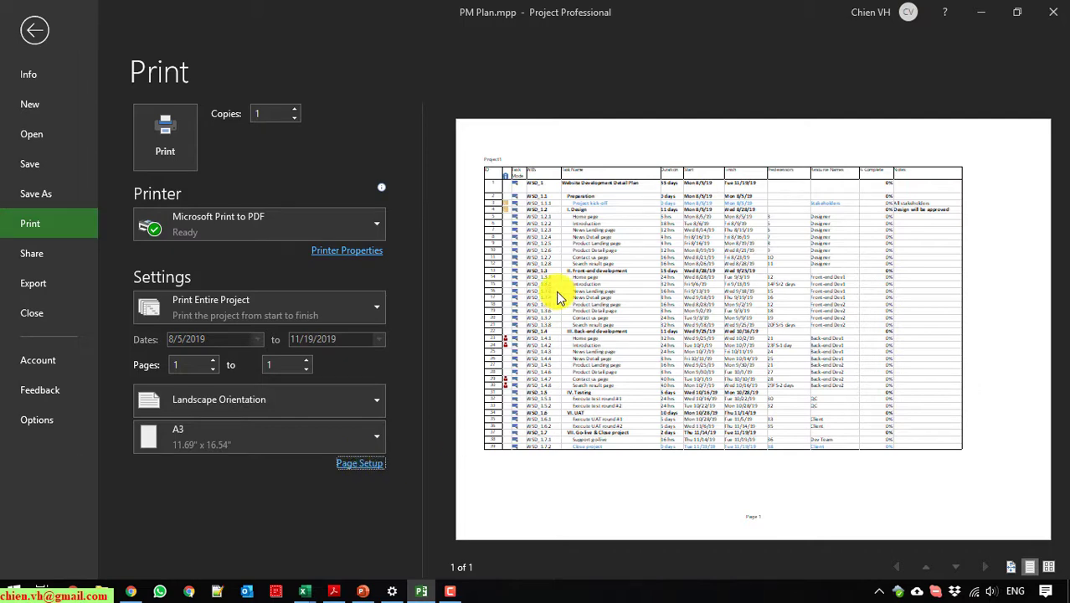
left_click_drag(508, 165, 236, 152)
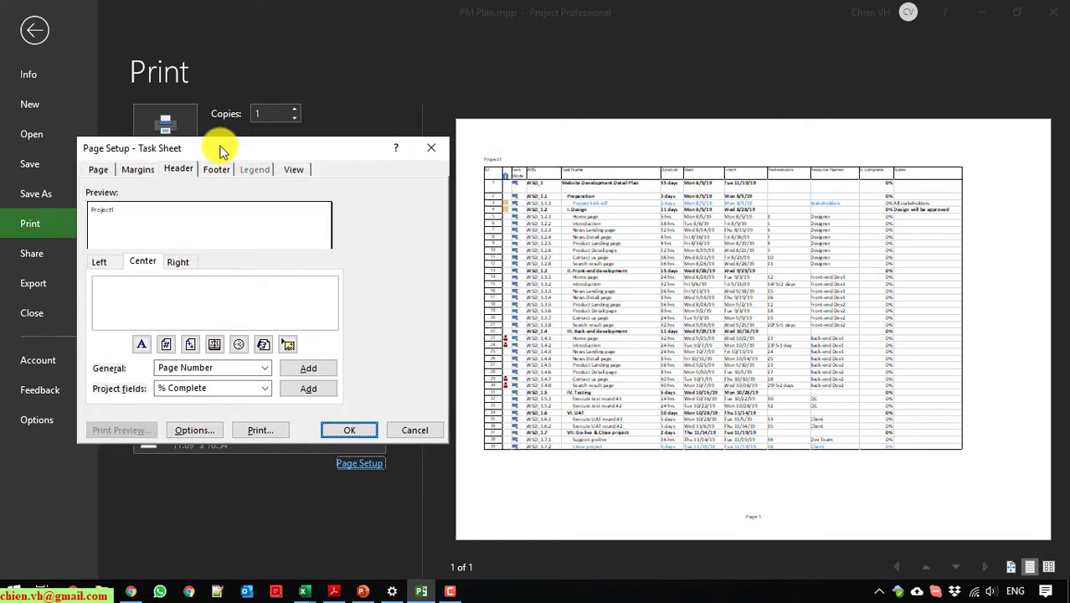
left_click(99, 168)
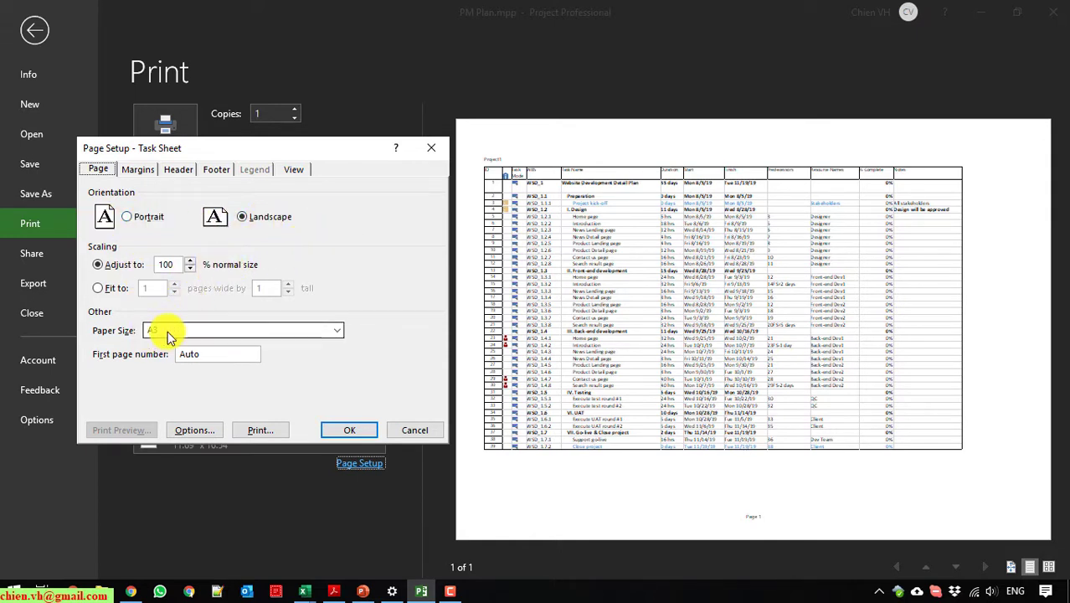
left_click(277, 335)
left_click(277, 335)
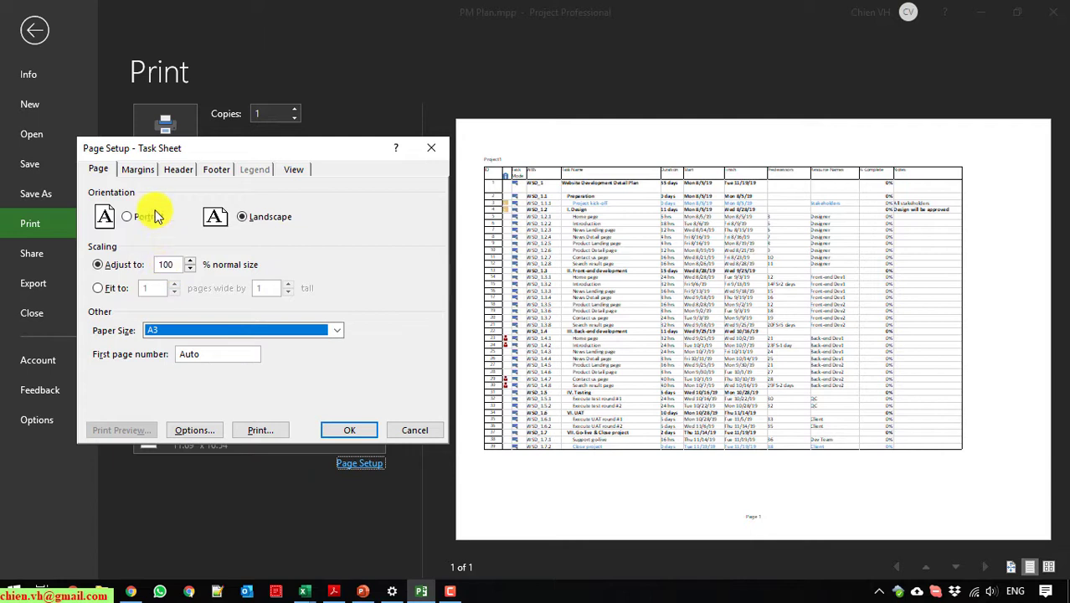
left_click(140, 171)
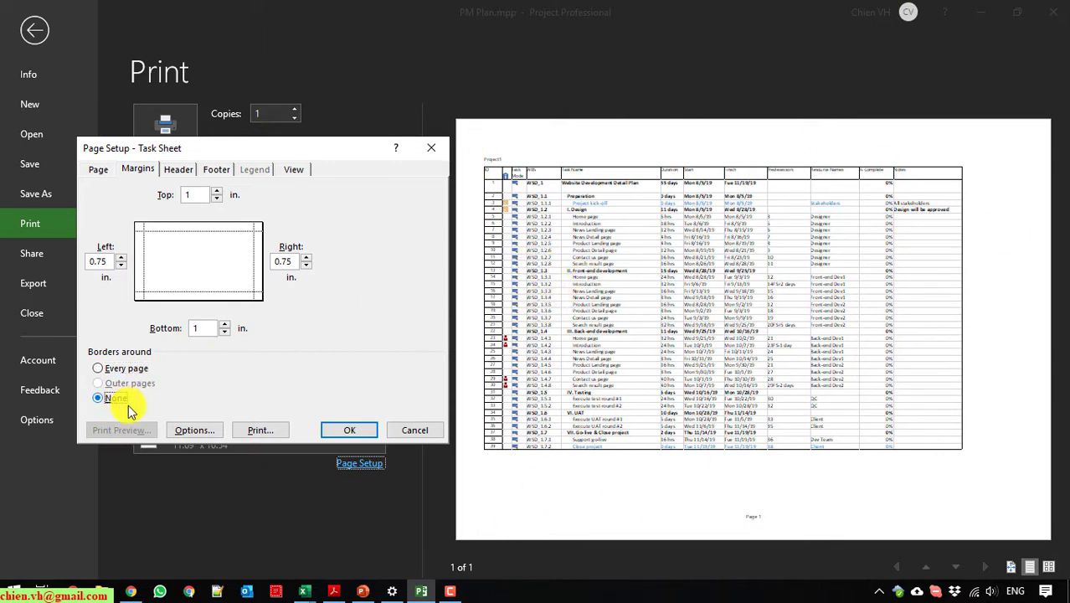
Review the left, center and right sections of the page header, including the project title field
left_click(179, 169)
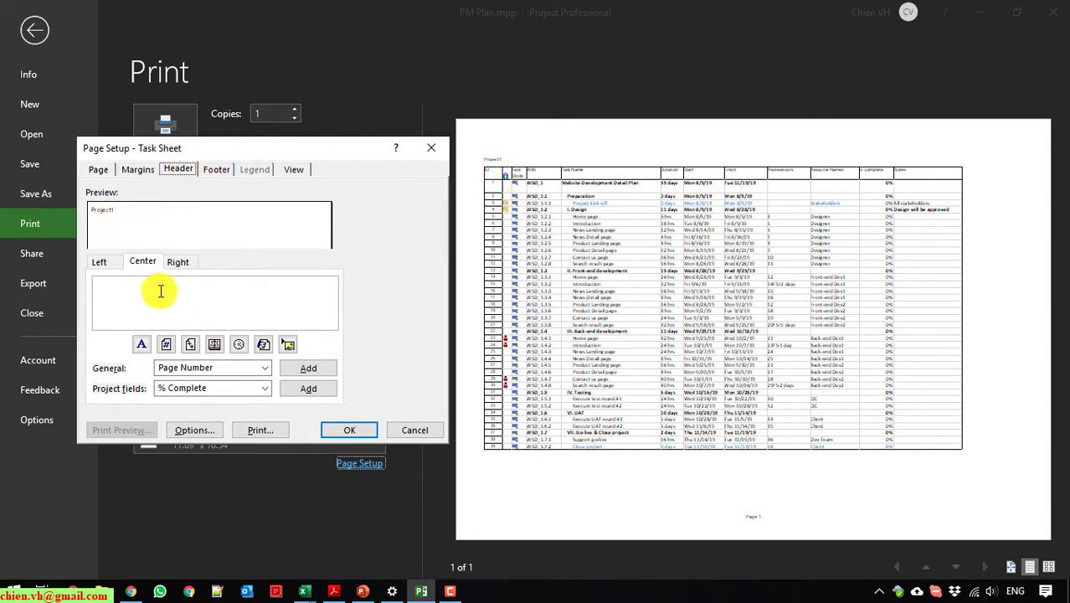
left_click(102, 262)
left_click_drag(188, 288, 53, 277)
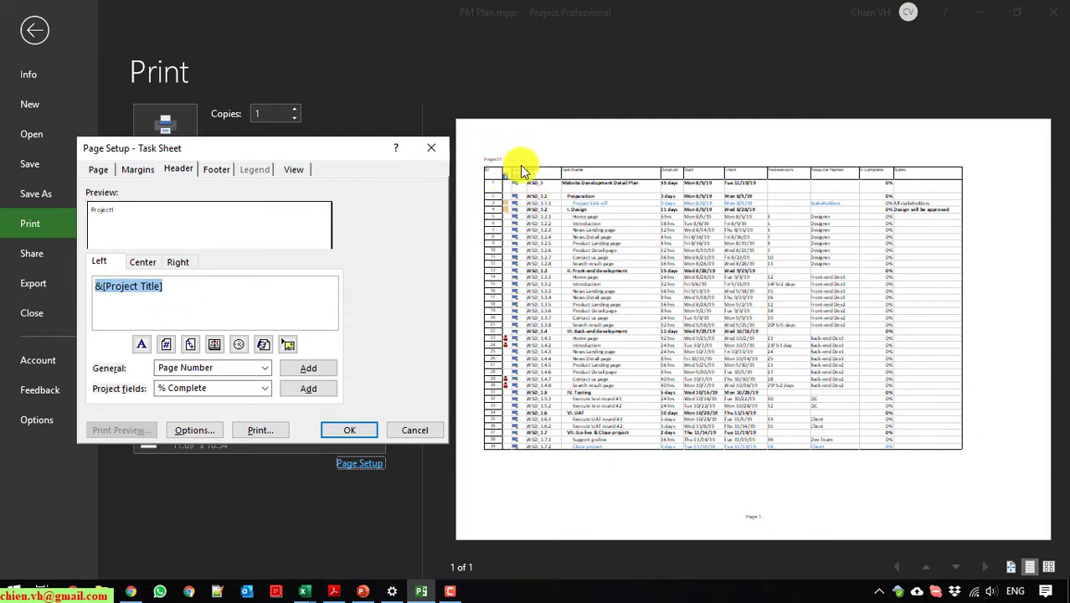
left_click(144, 265)
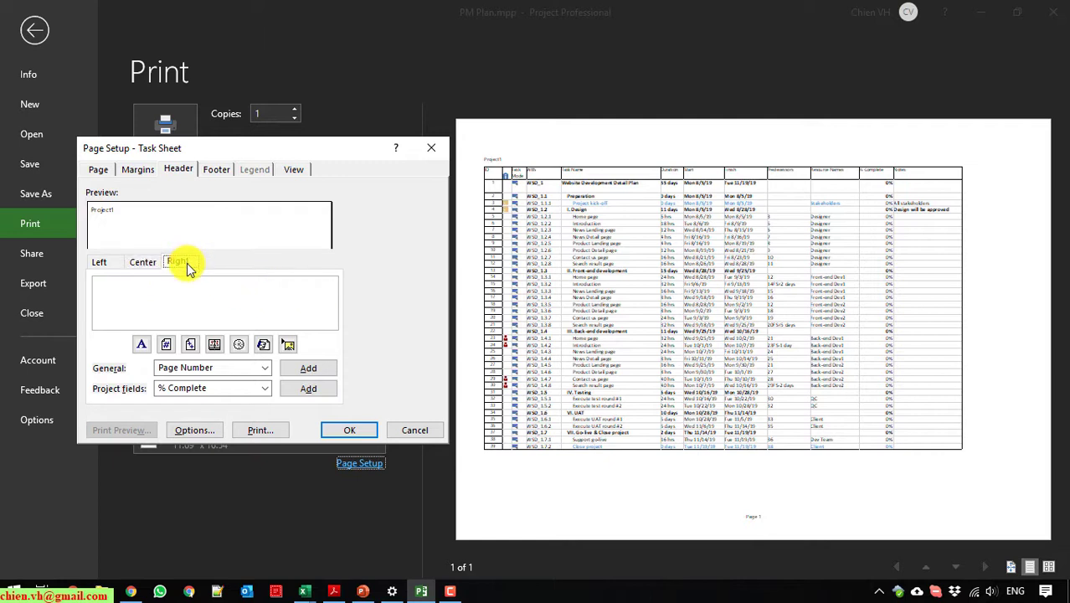
left_click(186, 265)
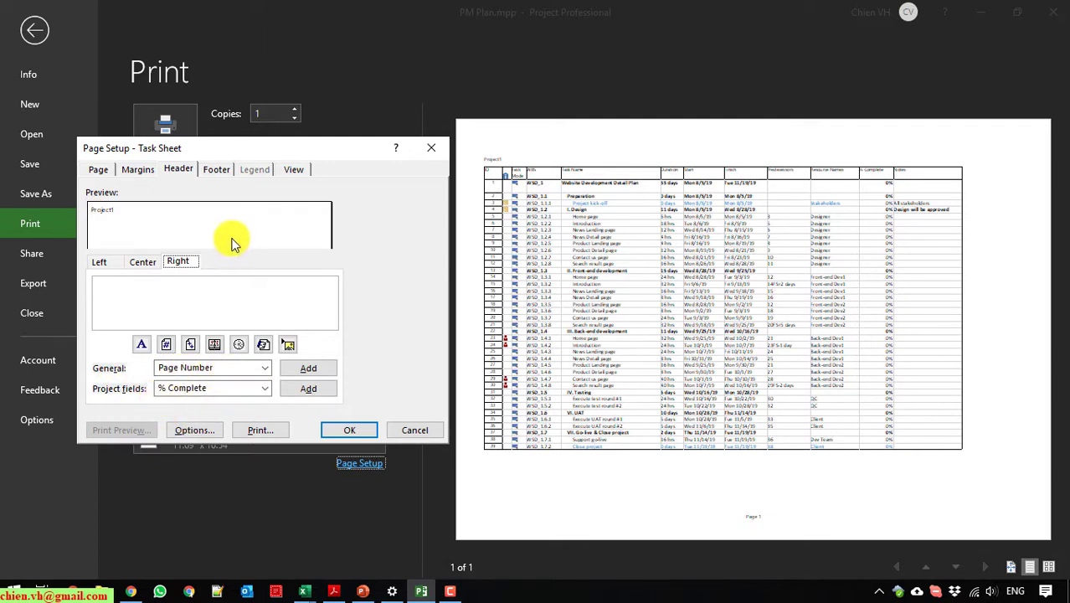
Review the footer's page number and its left and right sections, plus the options for printing columns and notes
left_click(214, 170)
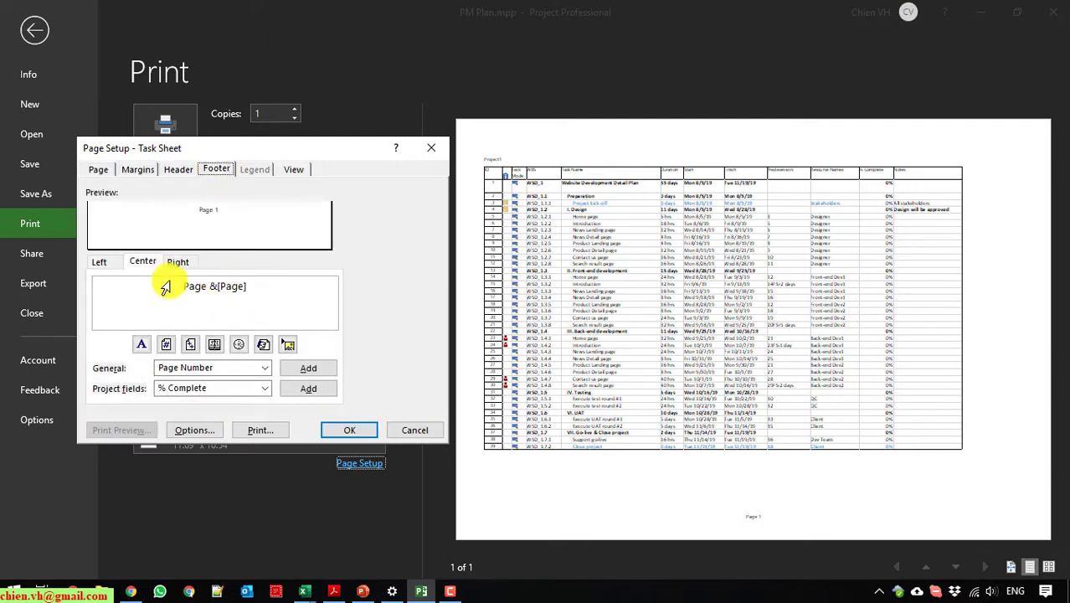
left_click_drag(165, 288, 274, 292)
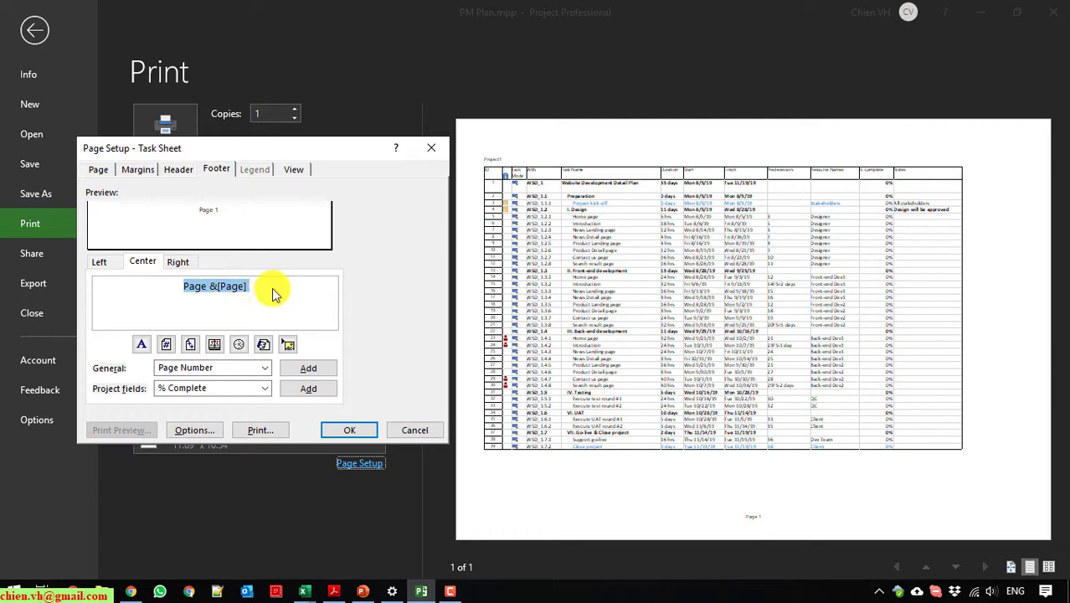
left_click(184, 263)
left_click(101, 262)
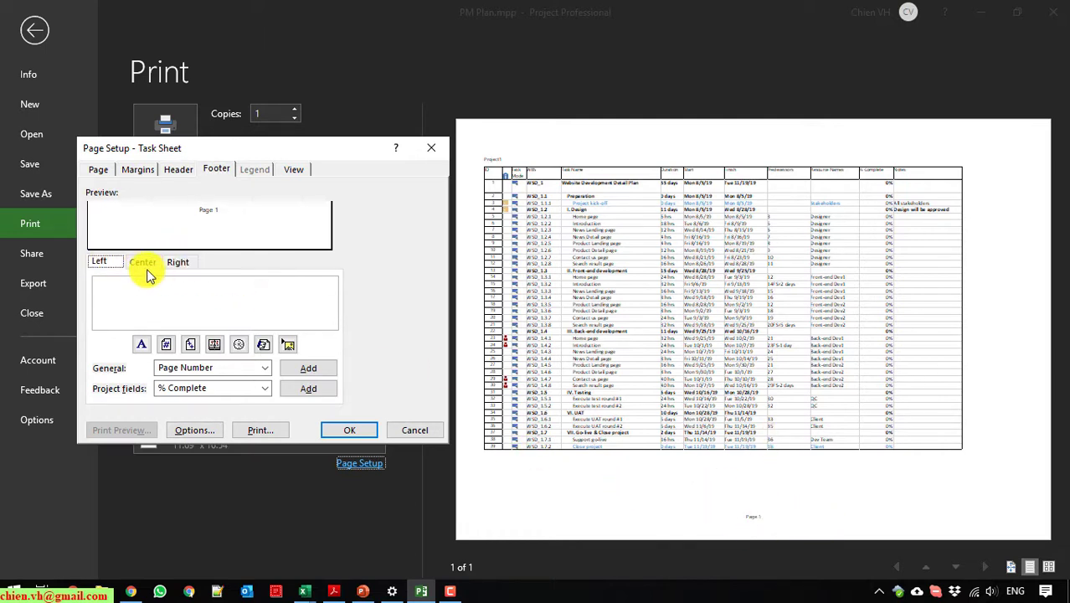
left_click(293, 171)
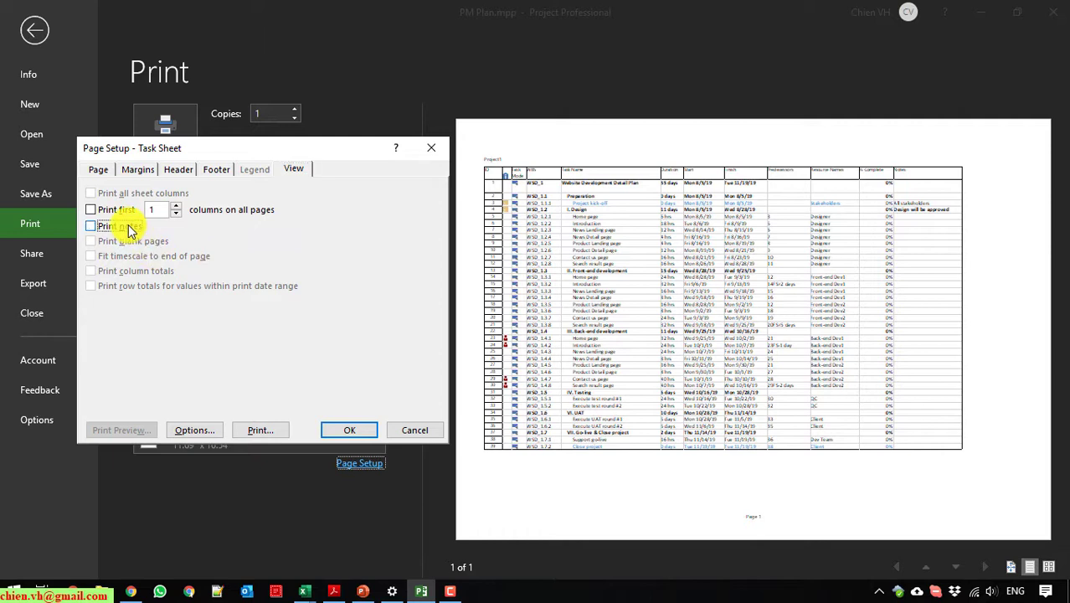
Inspect the PDF printer's orientation and advanced paper size options, closing both dialogs without changes
left_click(201, 430)
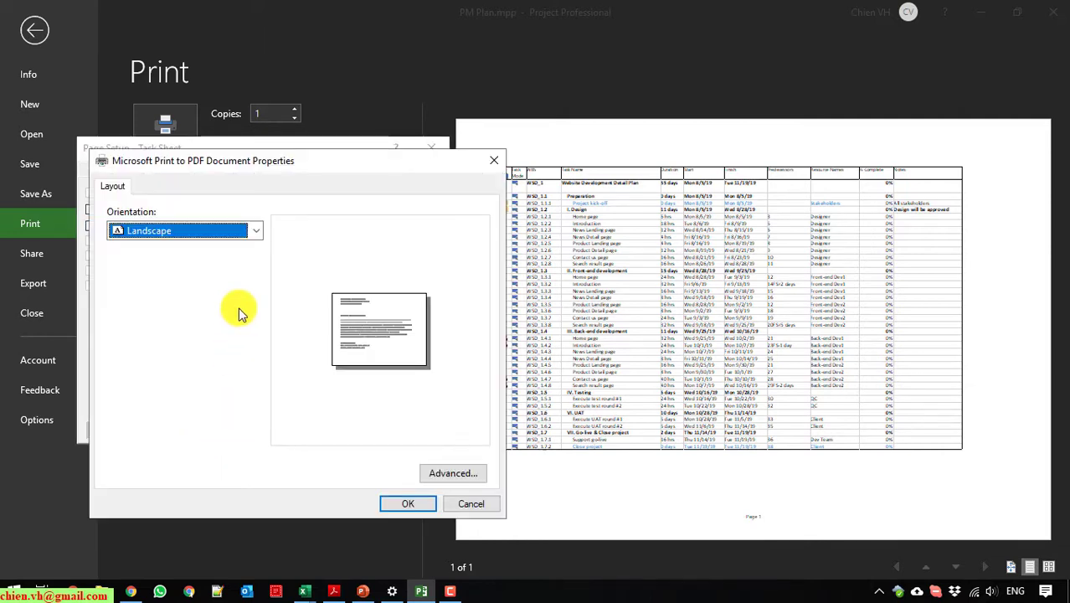
left_click(251, 232)
left_click(252, 240)
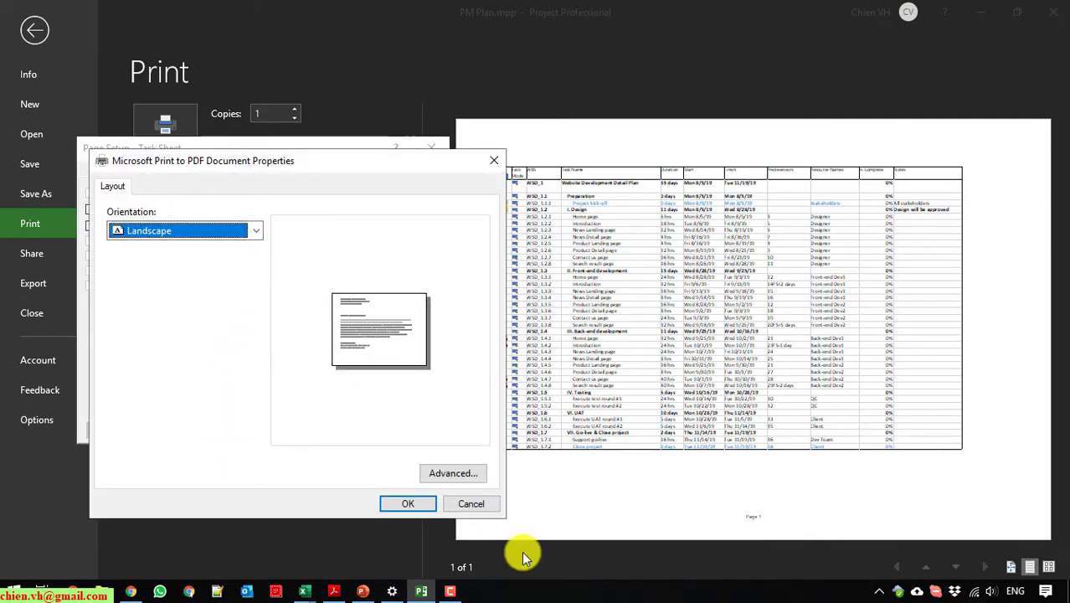
left_click(452, 473)
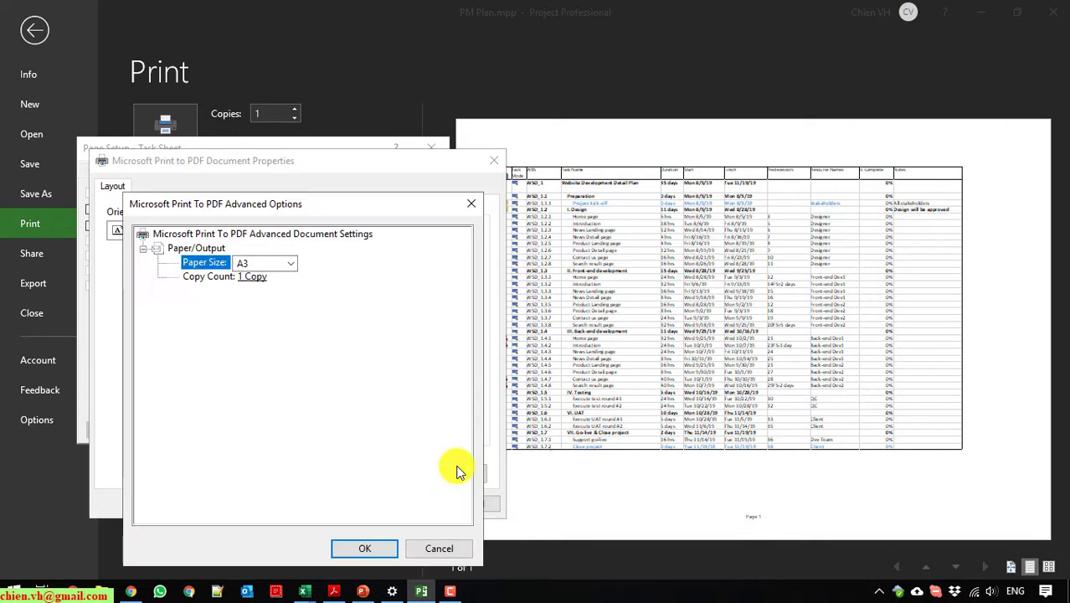
left_click(293, 266)
left_click(295, 268)
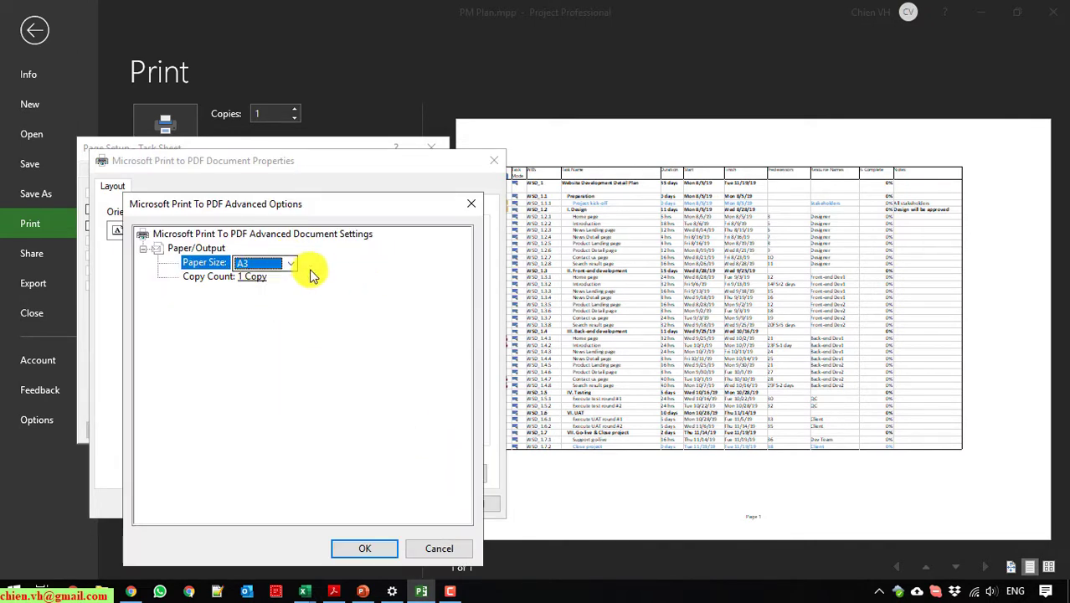
left_click(439, 548)
left_click(473, 503)
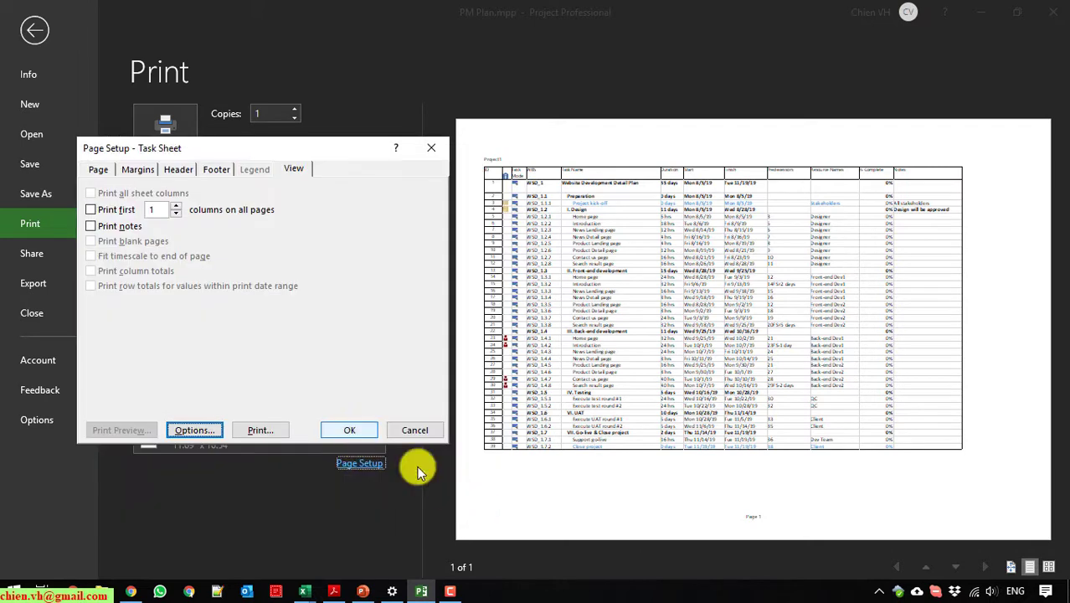
Recheck the page, header and footer settings in the page setup
left_click(101, 170)
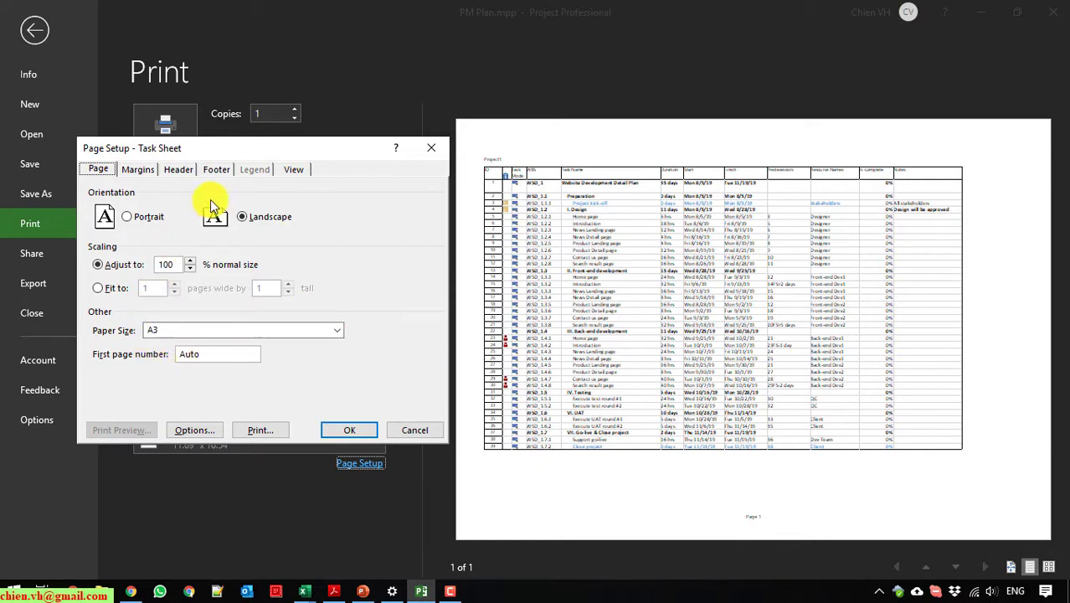
left_click(177, 171)
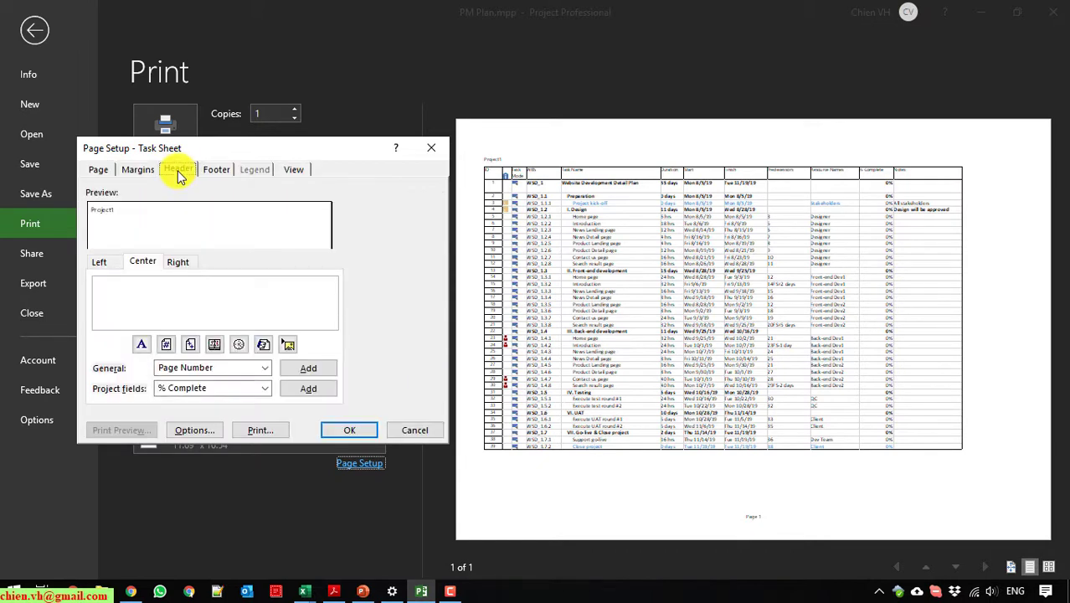
left_click(216, 170)
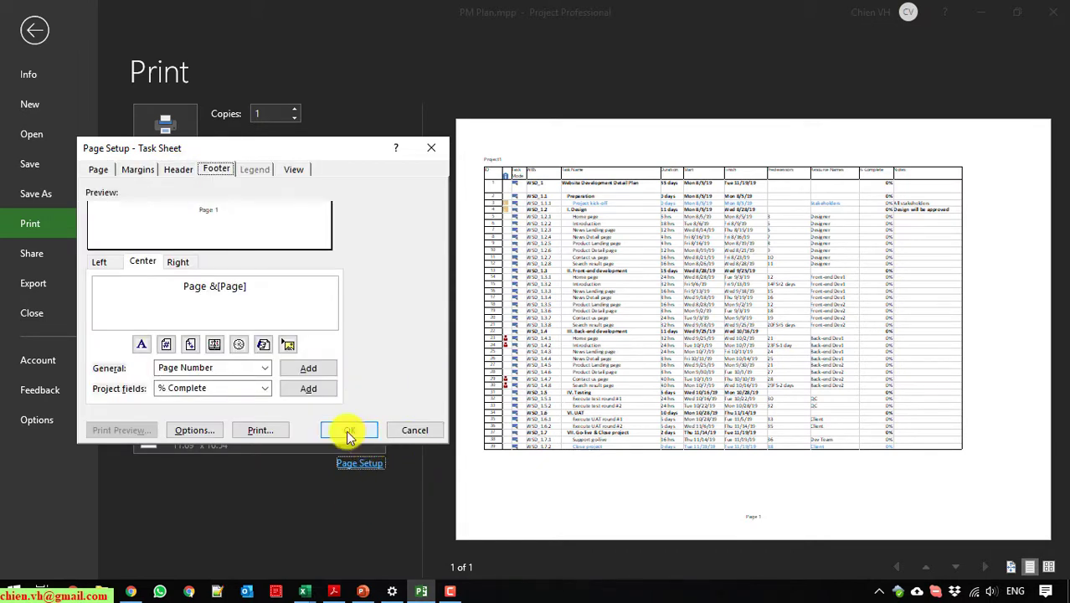
Check the PDF printer's orientation option without changing it, and close the page setup
left_click(208, 432)
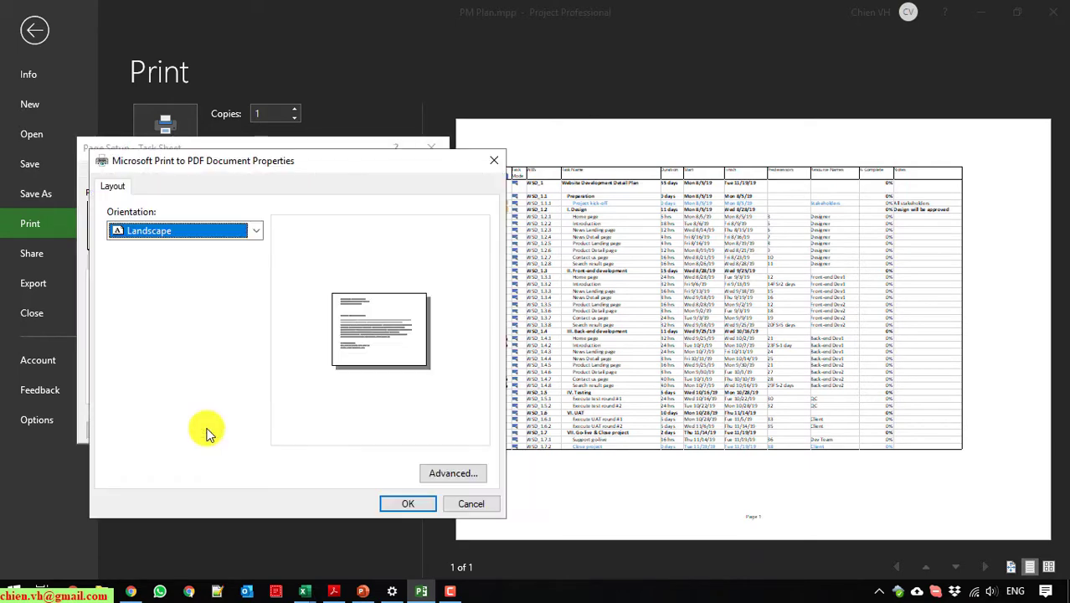
left_click(475, 503)
left_click(346, 427)
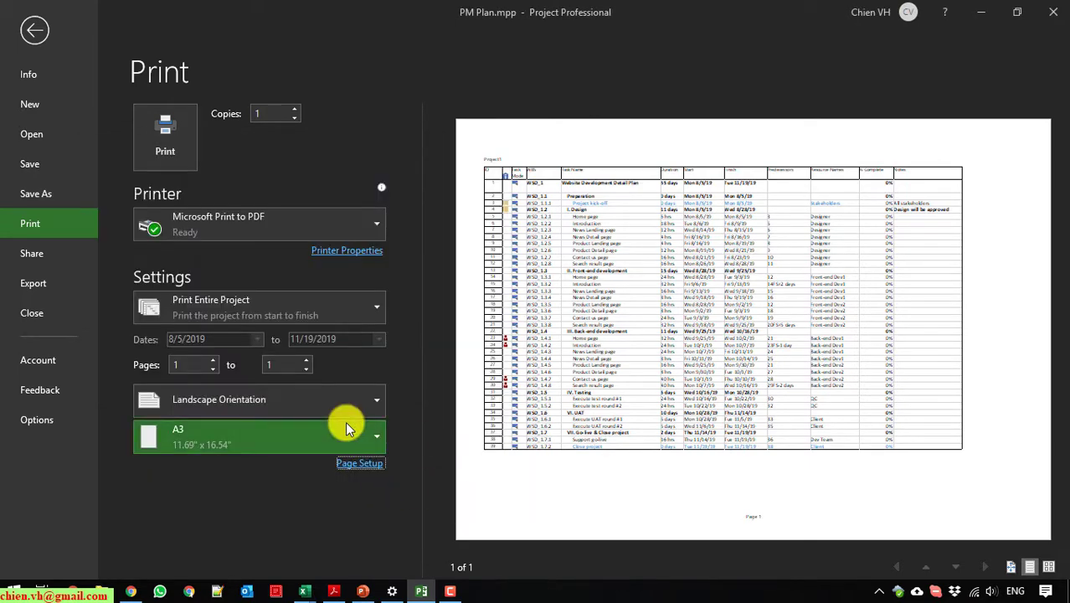
Examine the page header and the task rows in the enlarged print preview
left_click(500, 162)
scroll(645, 348, "down", 1)
scroll(637, 335, "up", 1)
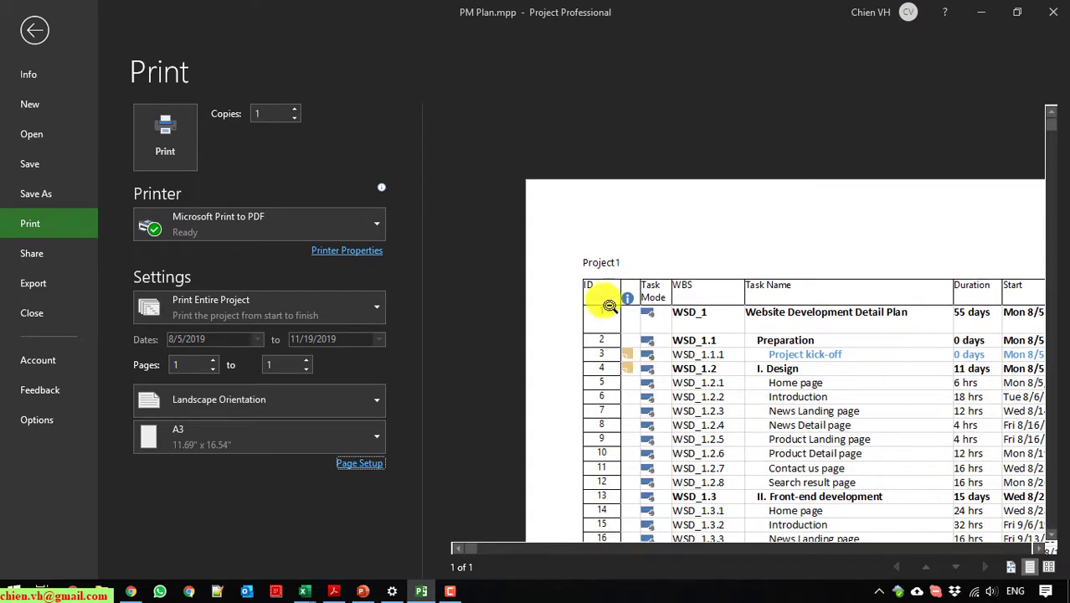
scroll(649, 305, "down", 2)
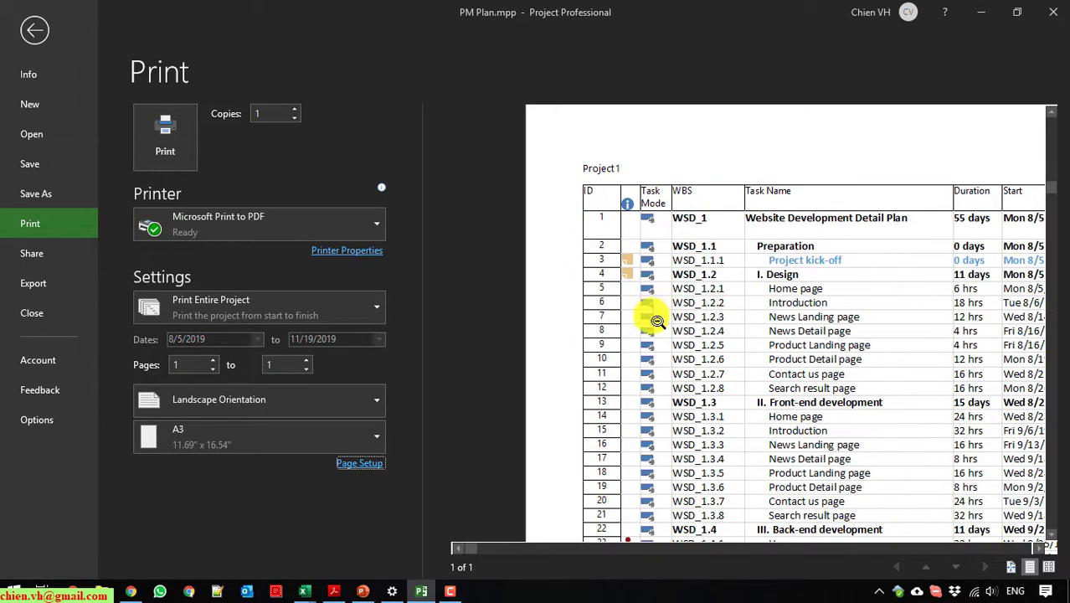
scroll(657, 321, "down", 7)
scroll(656, 350, "up", 3)
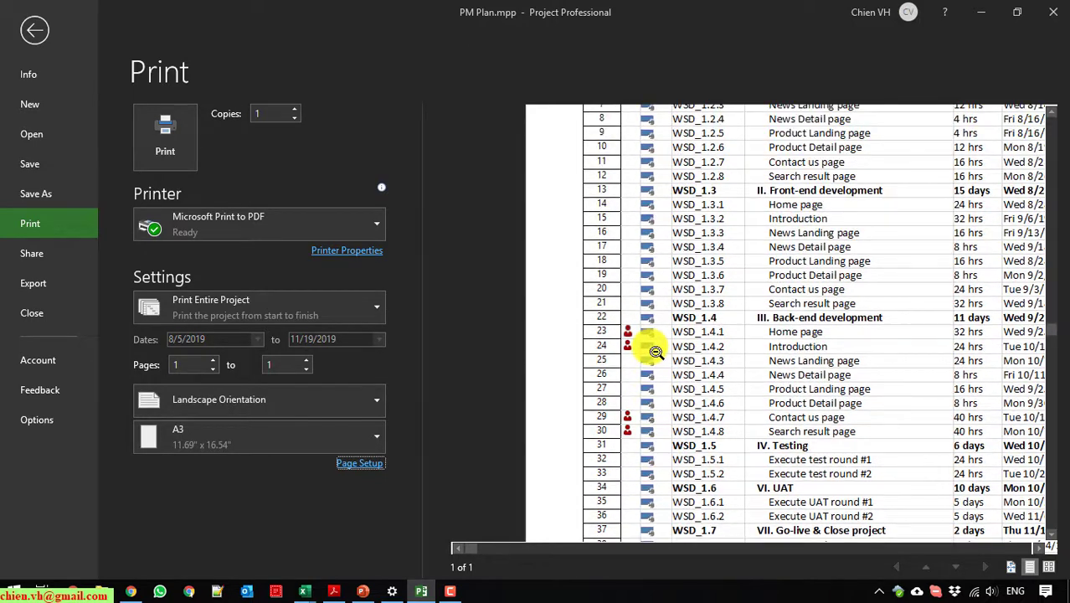
scroll(653, 350, "up", 5)
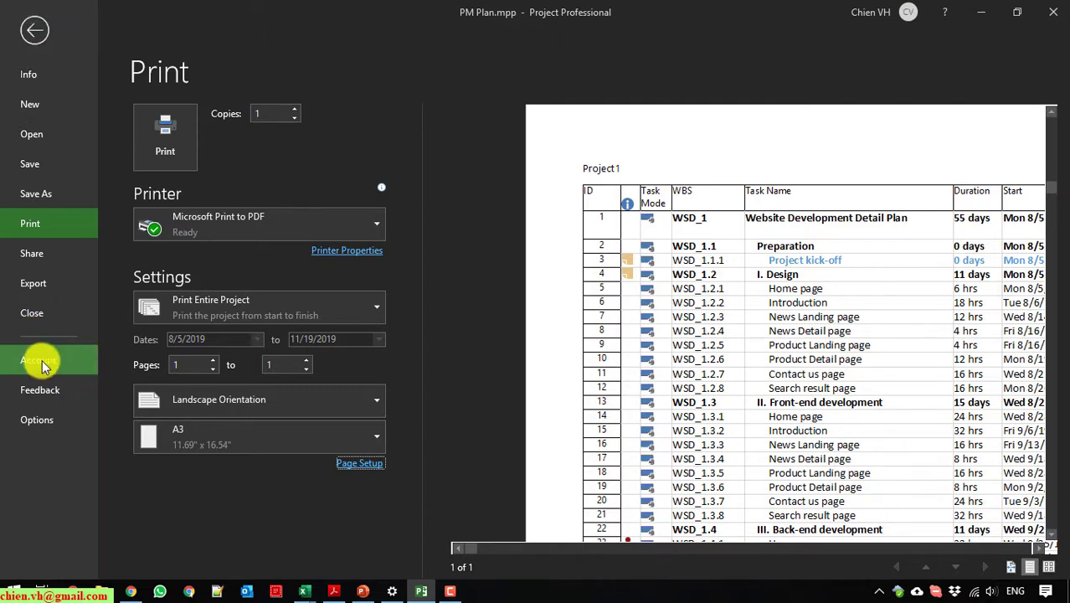
Look through the general, display, proofing and advanced project options, and close them without changes
left_click(49, 421)
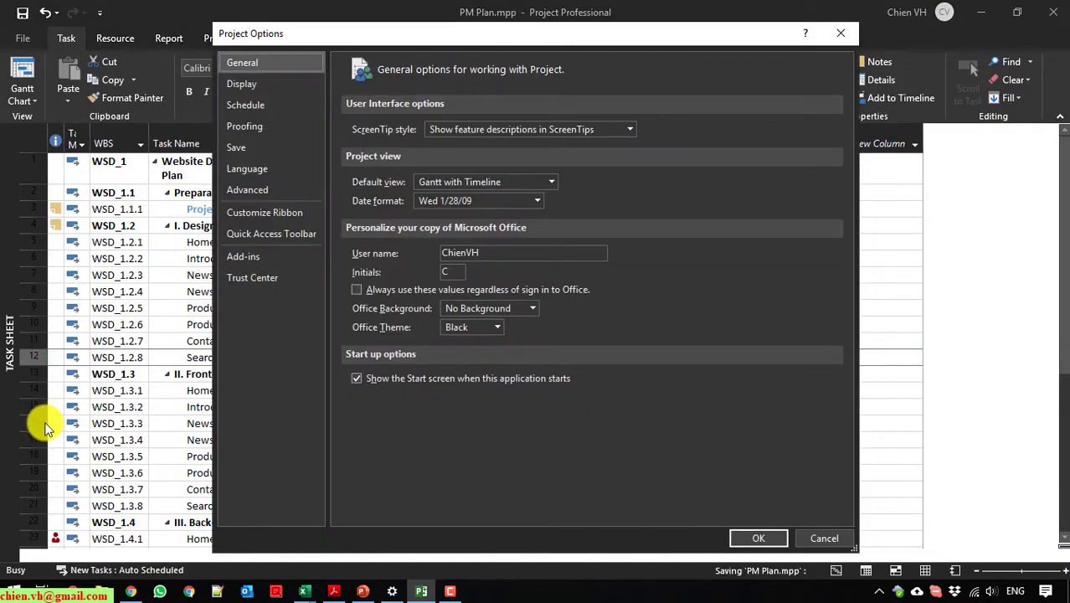
left_click(256, 86)
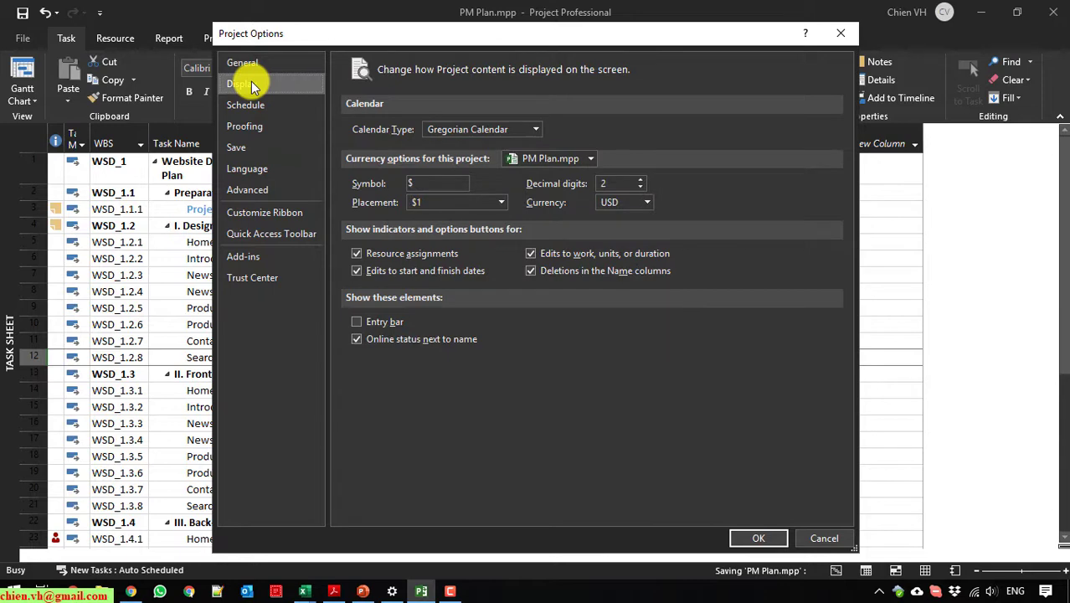
left_click(246, 125)
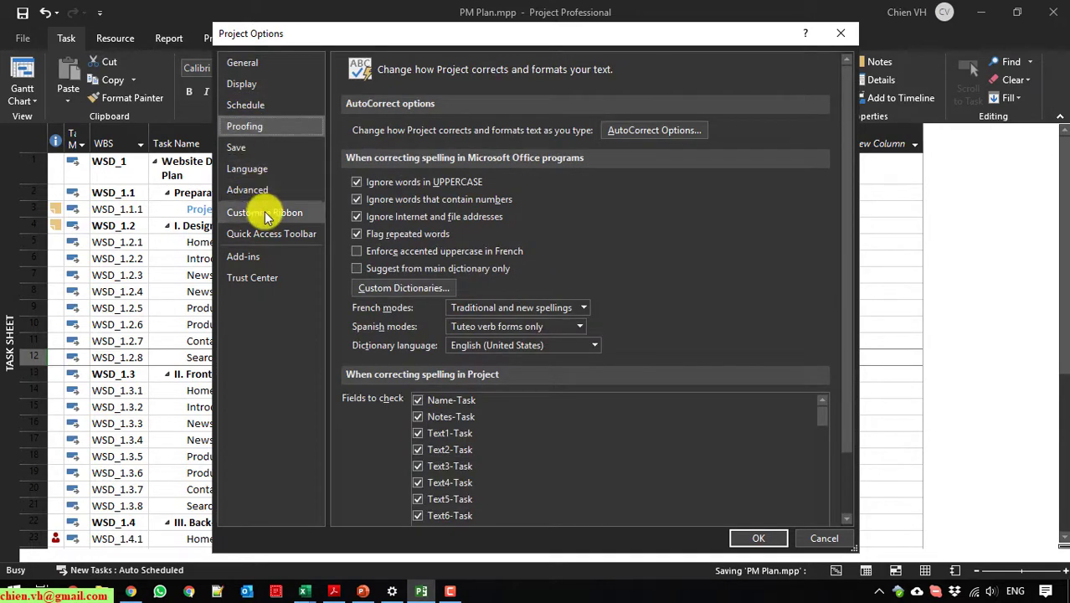
left_click(251, 191)
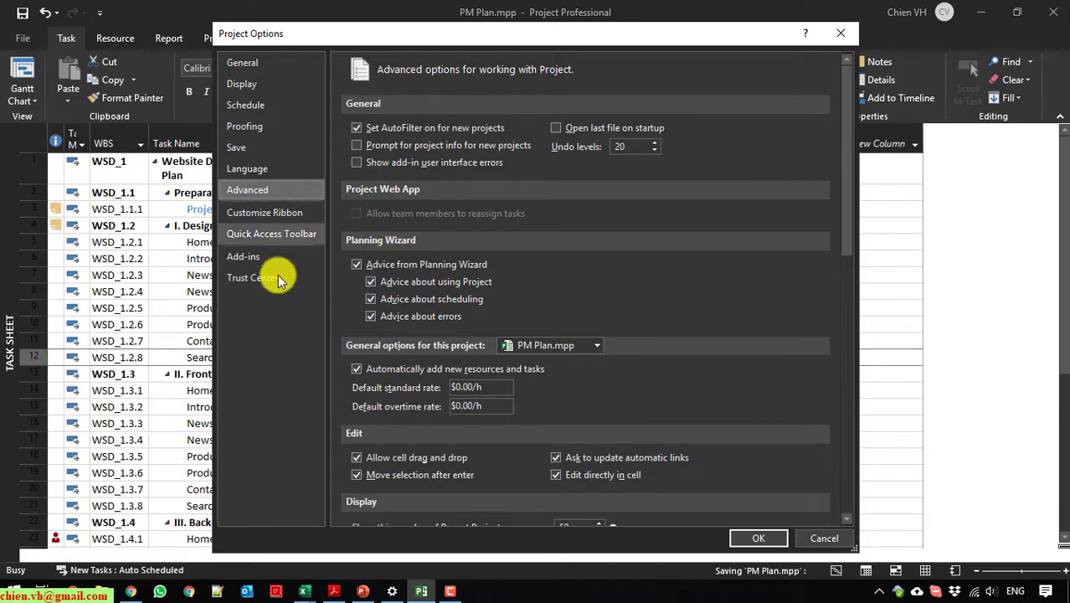
scroll(563, 384, "down", 5)
scroll(564, 385, "up", 5)
left_click(841, 33)
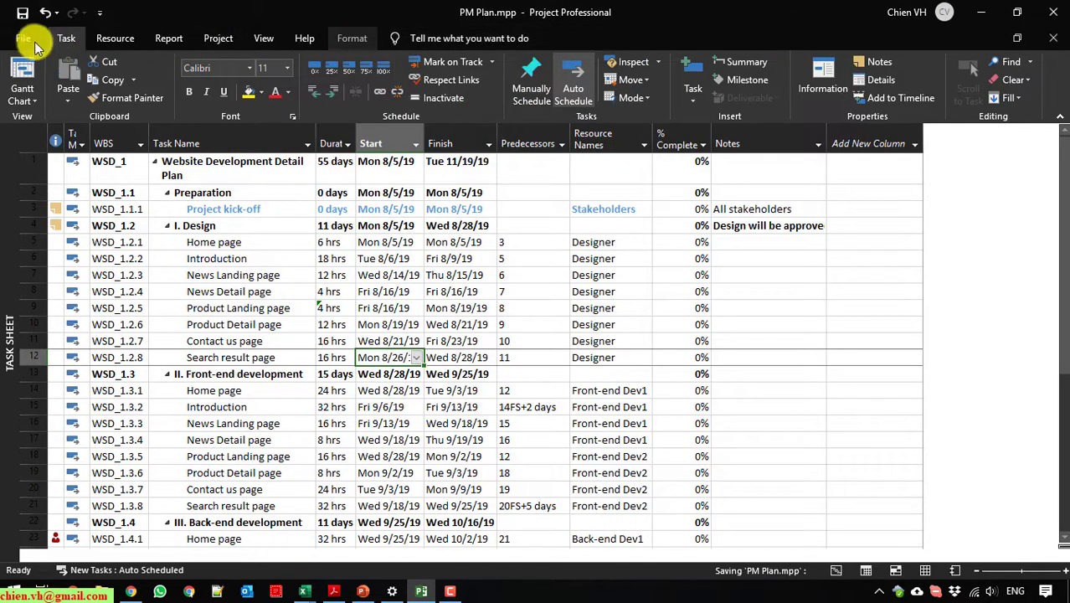
Set the title in the project's advanced properties to "Website Development Detail Plan_v1.0"
left_click(25, 38)
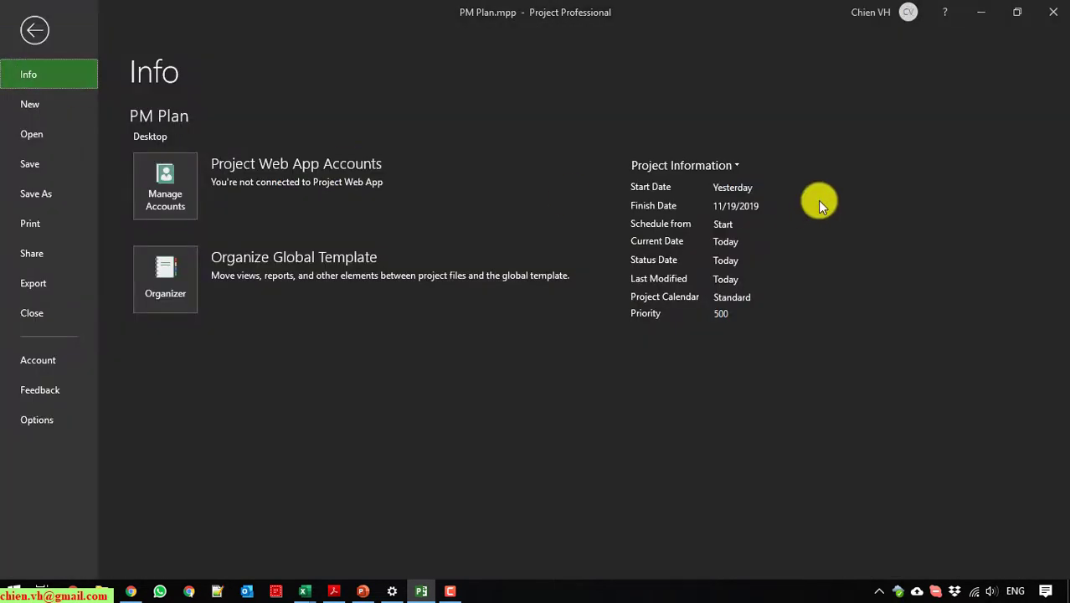
left_click(736, 172)
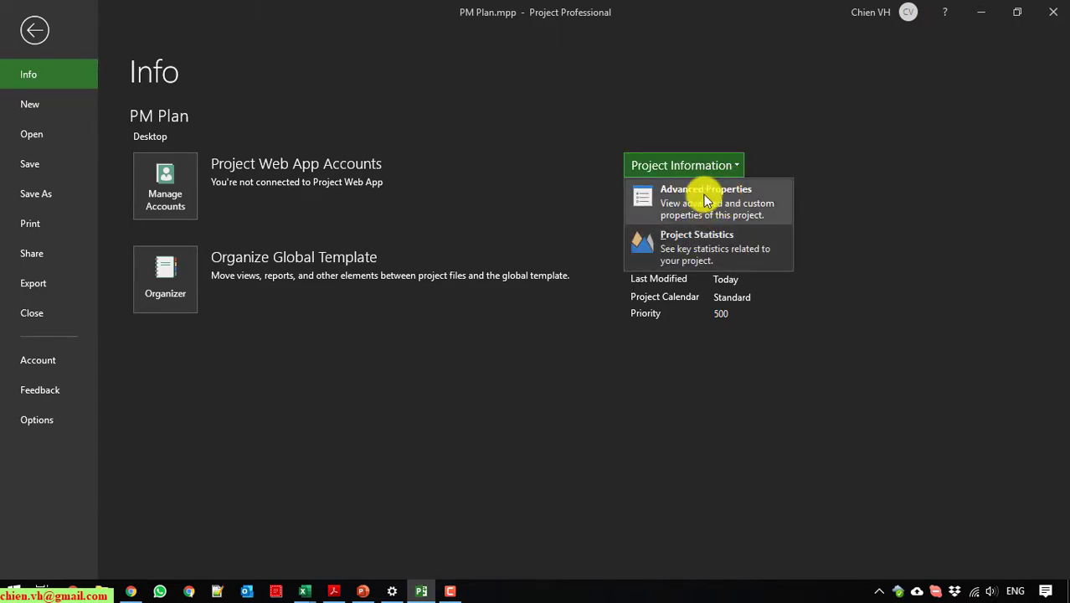
left_click(736, 201)
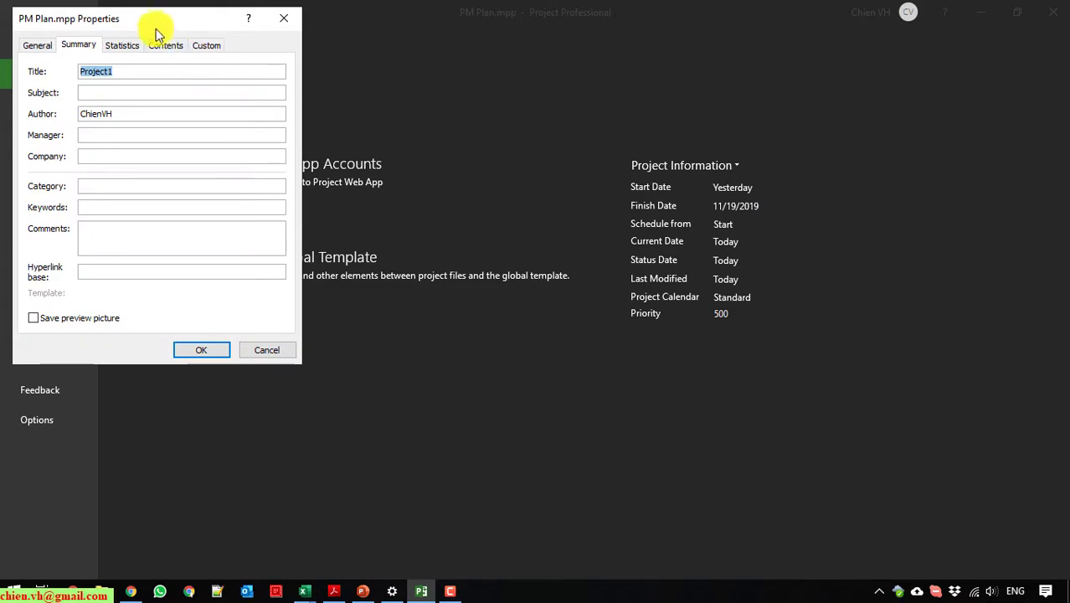
left_click_drag(154, 34, 441, 224)
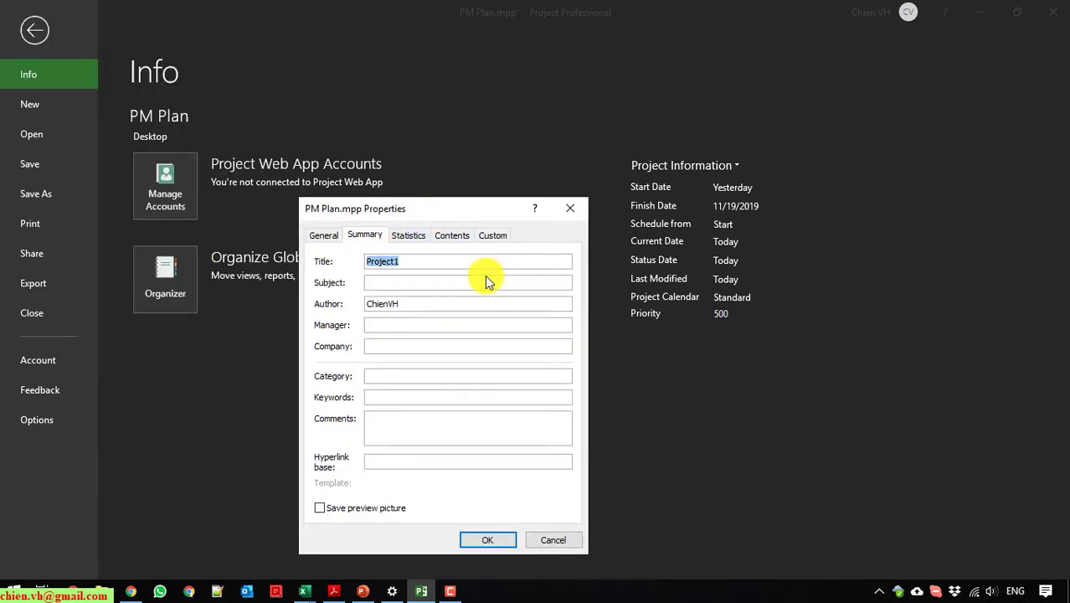
type("Websit")
type("e Proj")
key("BackSpace")
key("BackSpace")
key("BackSpace")
key("BackSpace")
type("Development")
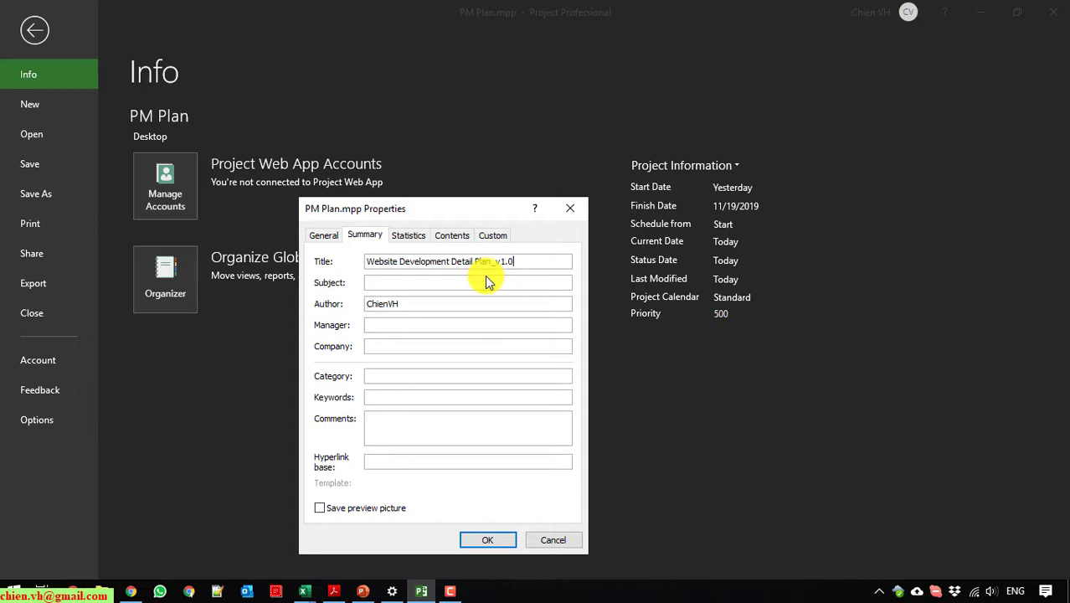
type("Detail Plan_v1.0")
left_click(488, 540)
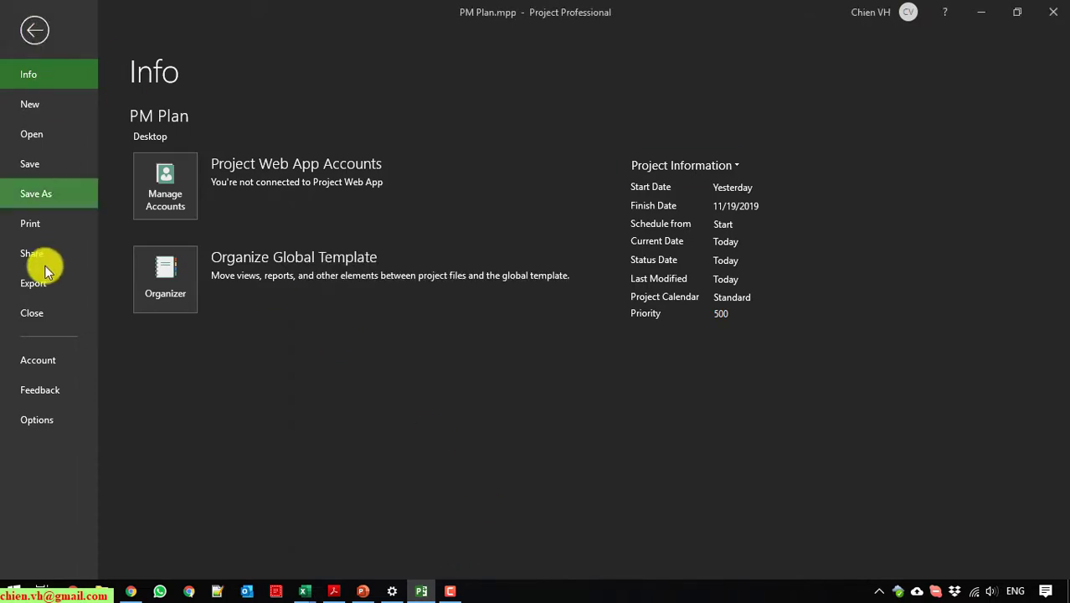
Check the header title and the overall page layout in the print preview
left_click(29, 222)
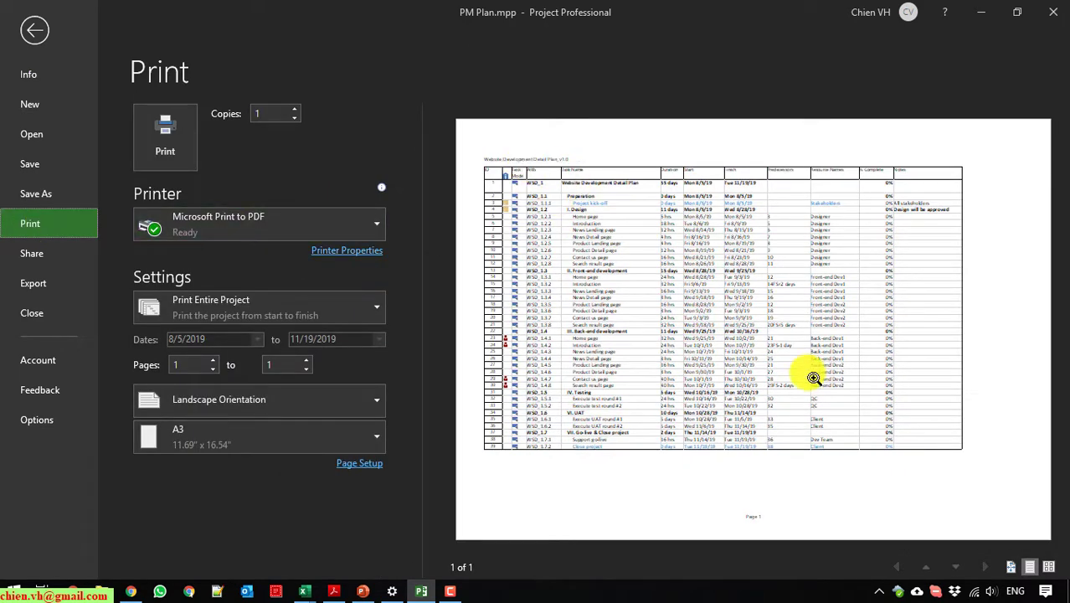
left_click(524, 234)
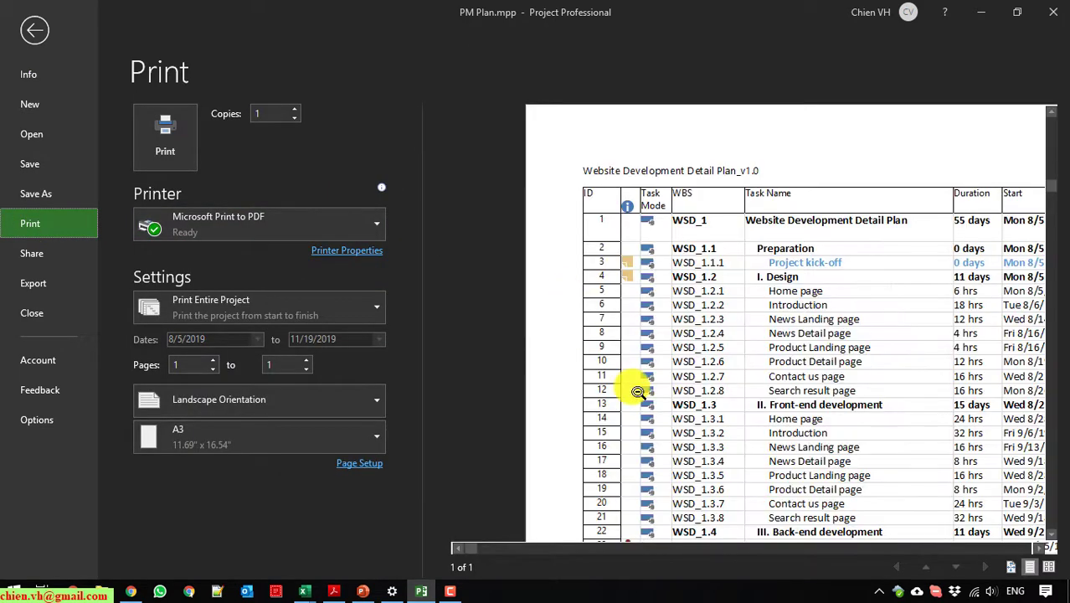
scroll(637, 391, "up", 1)
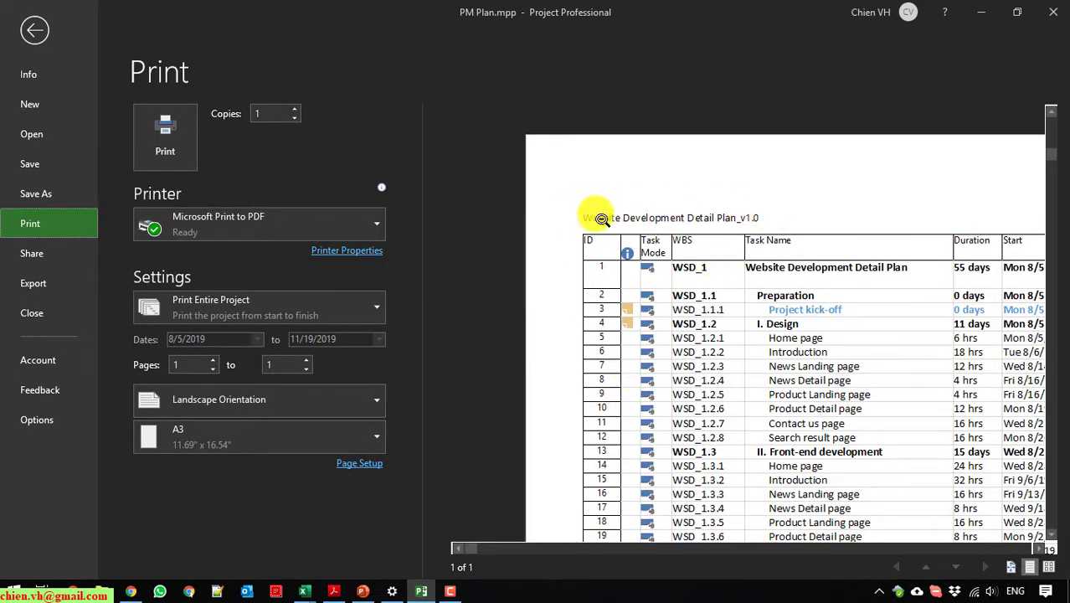
left_click(782, 221)
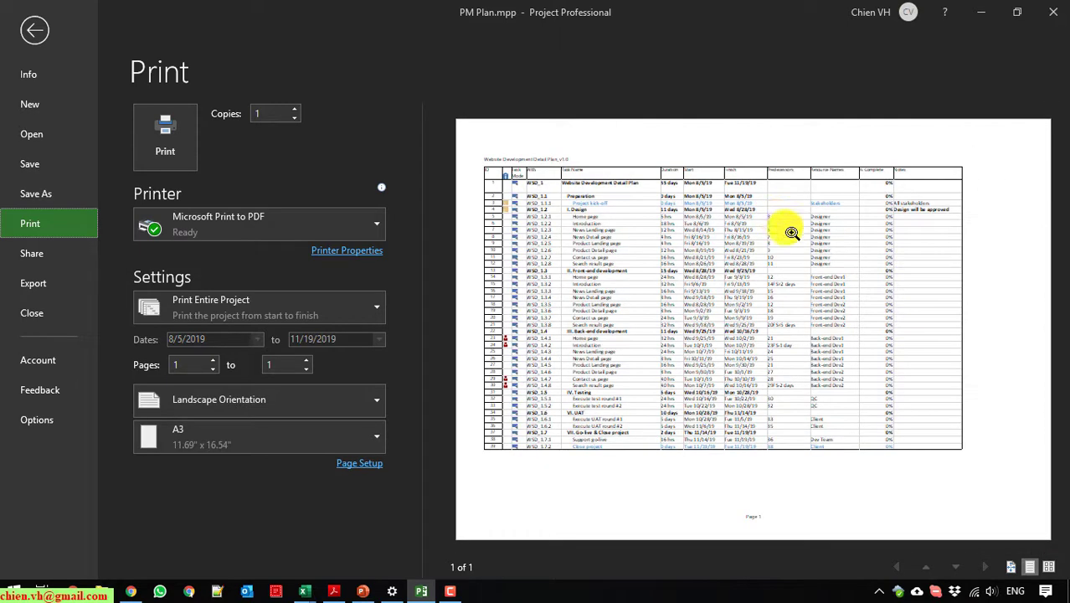
left_click(691, 285)
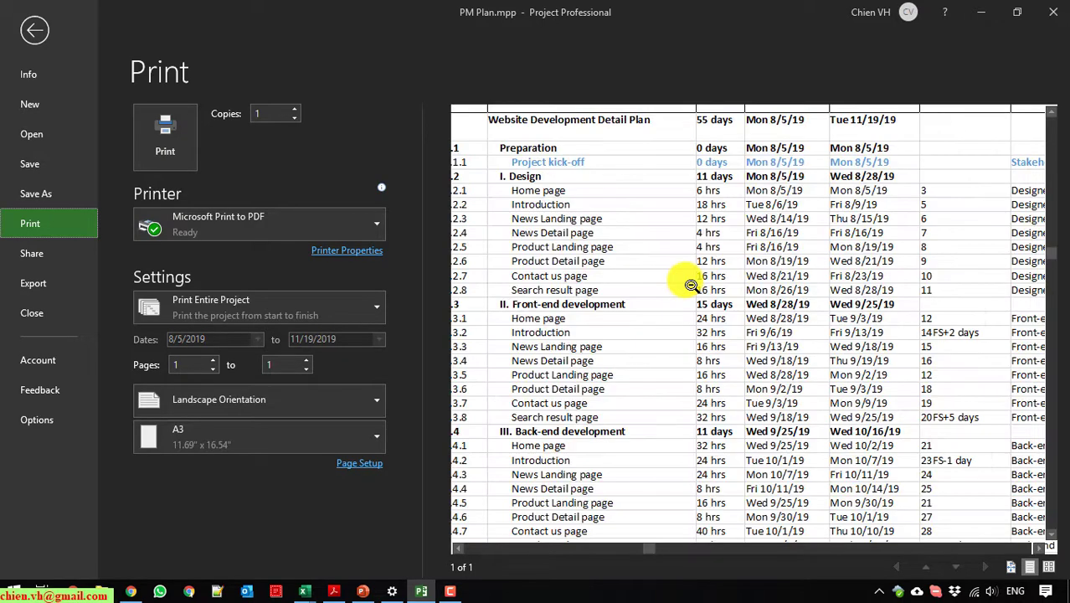
left_click(691, 286)
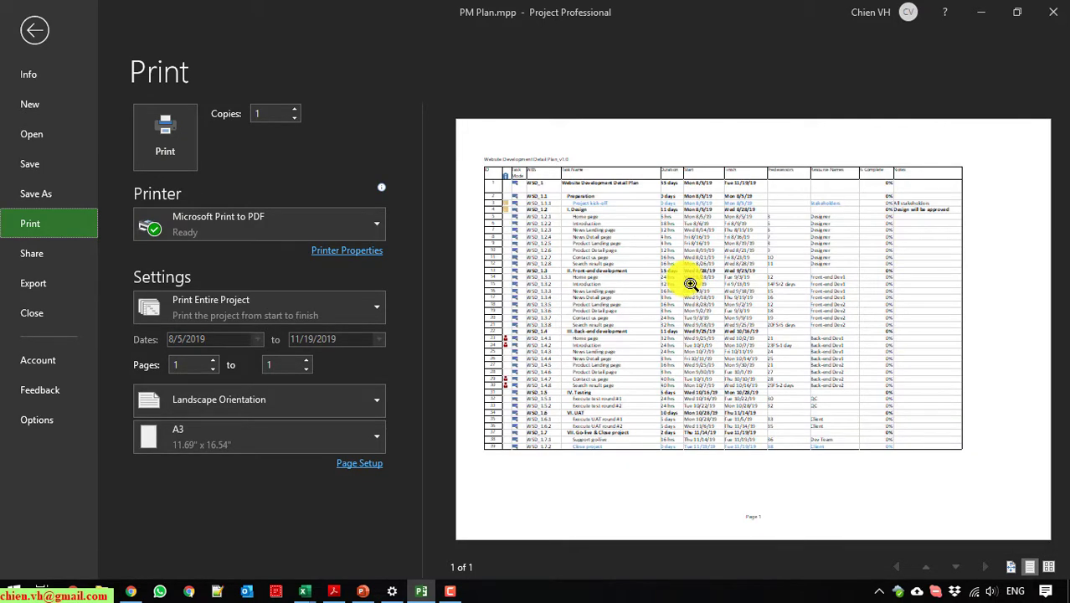
Save the project and export the entire plan to the Desktop as PM Plan.pdf, keeping the default PDF export options
left_click(34, 35)
left_click(23, 12)
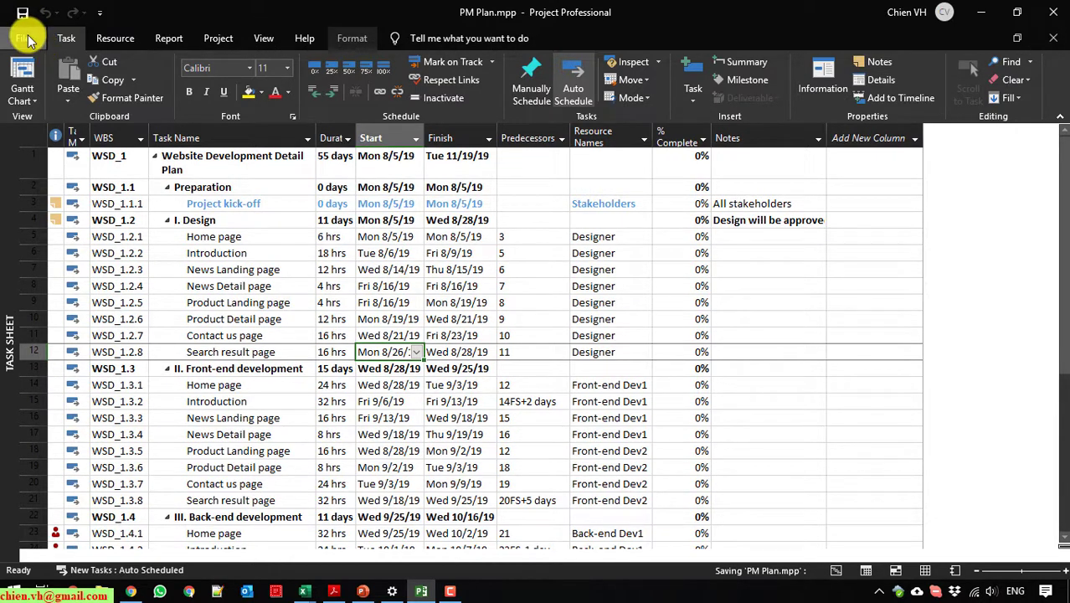
left_click(23, 38)
left_click(67, 192)
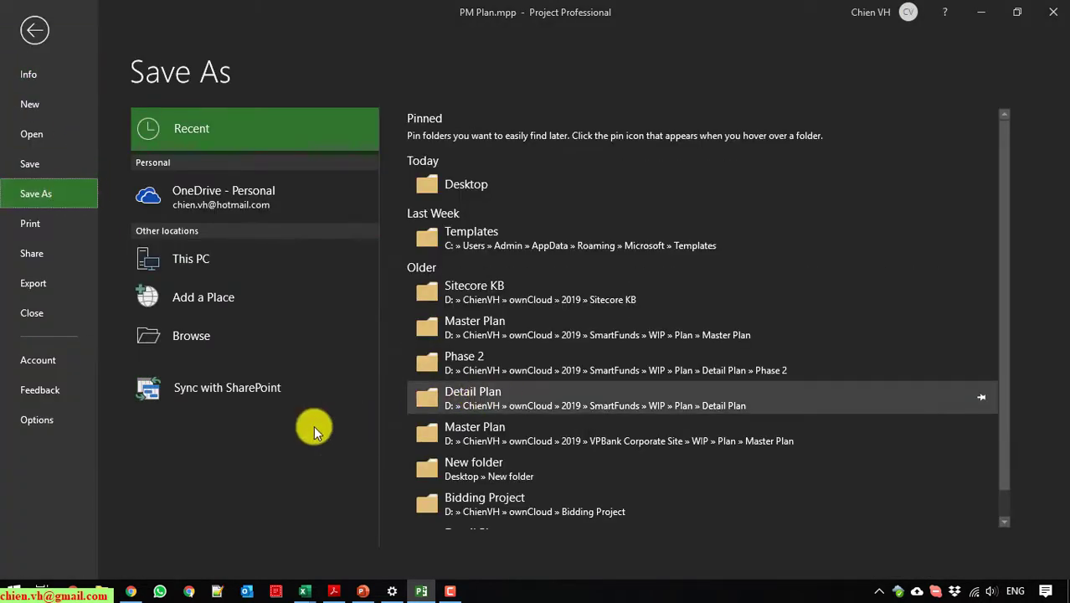
left_click(188, 339)
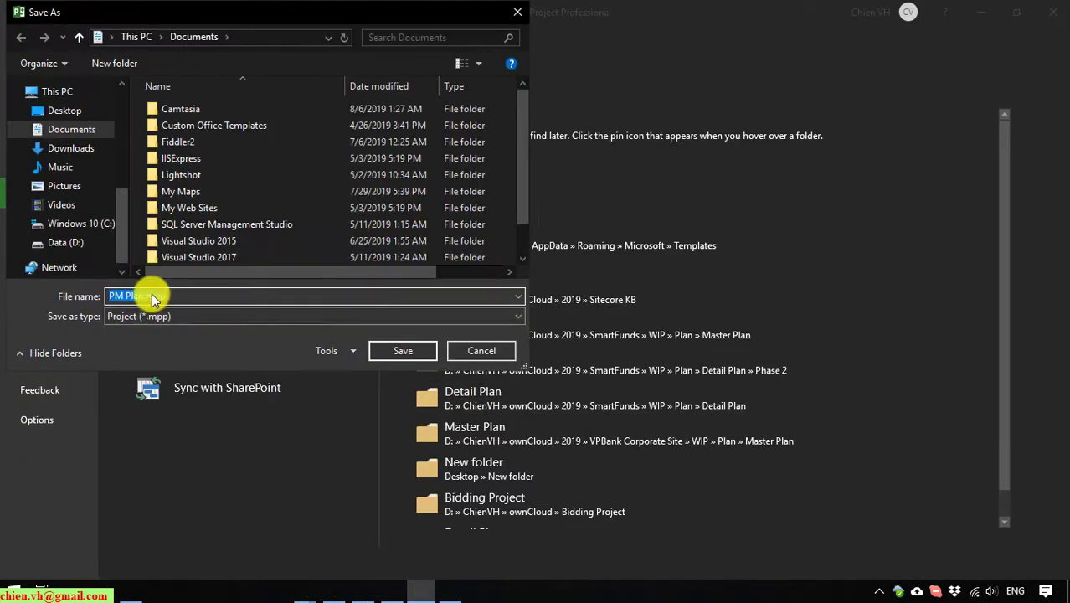
left_click(165, 316)
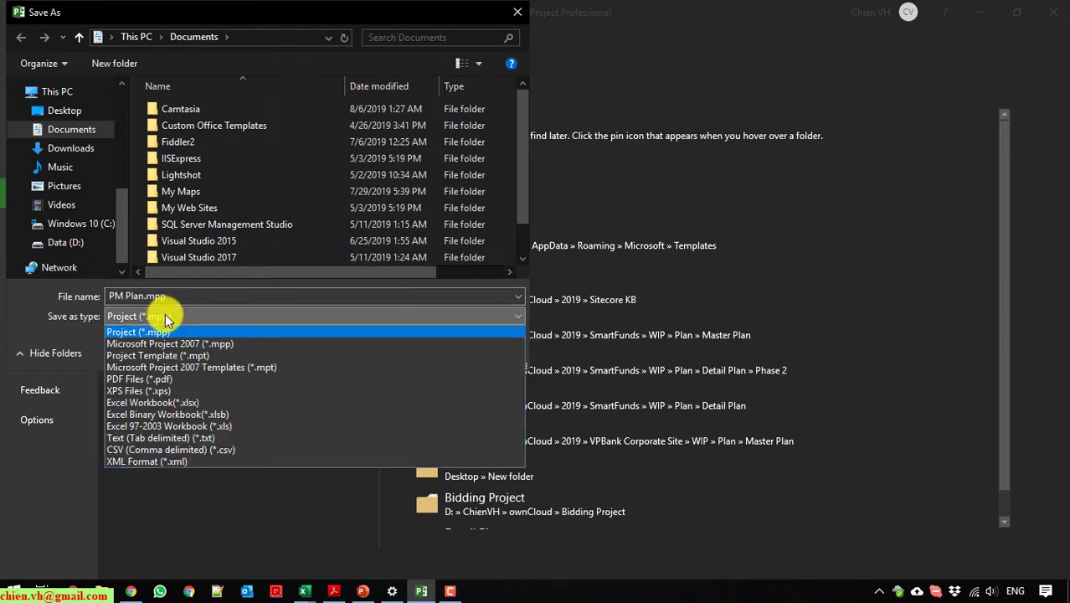
left_click(192, 379)
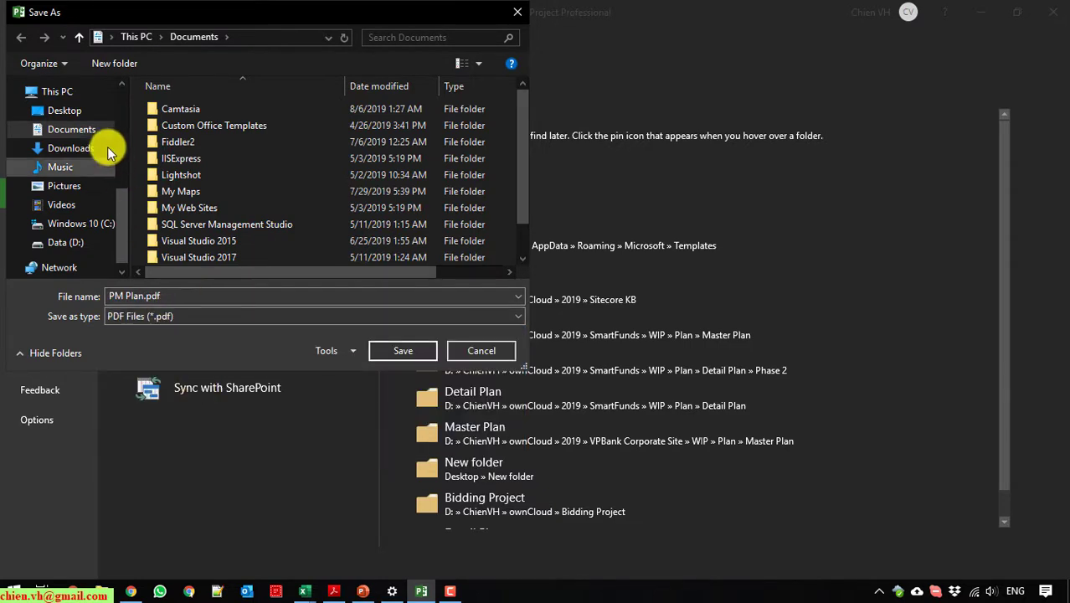
left_click(67, 110)
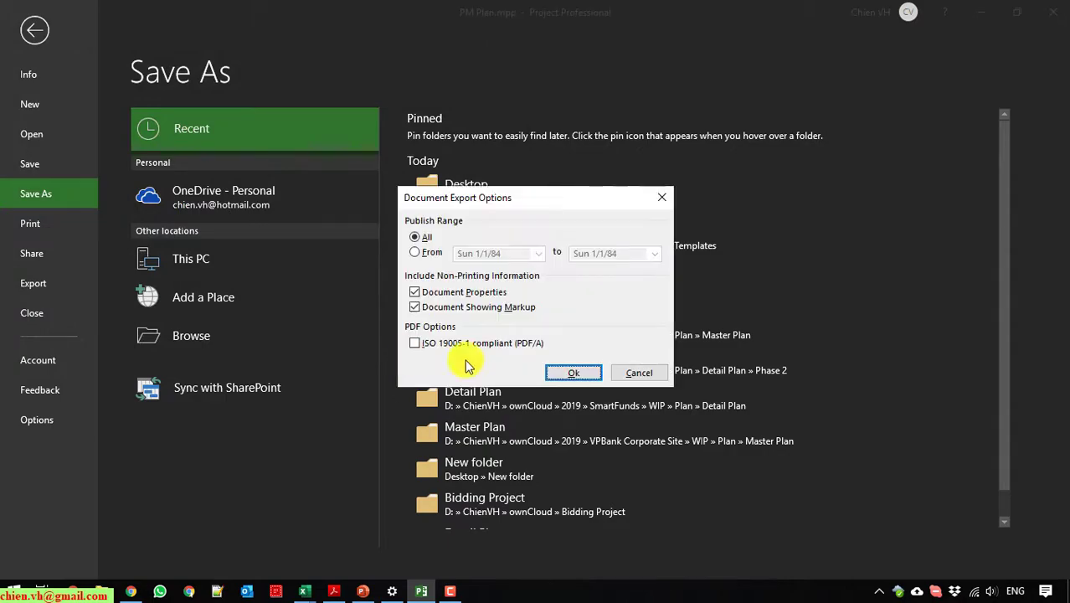
left_click(568, 375)
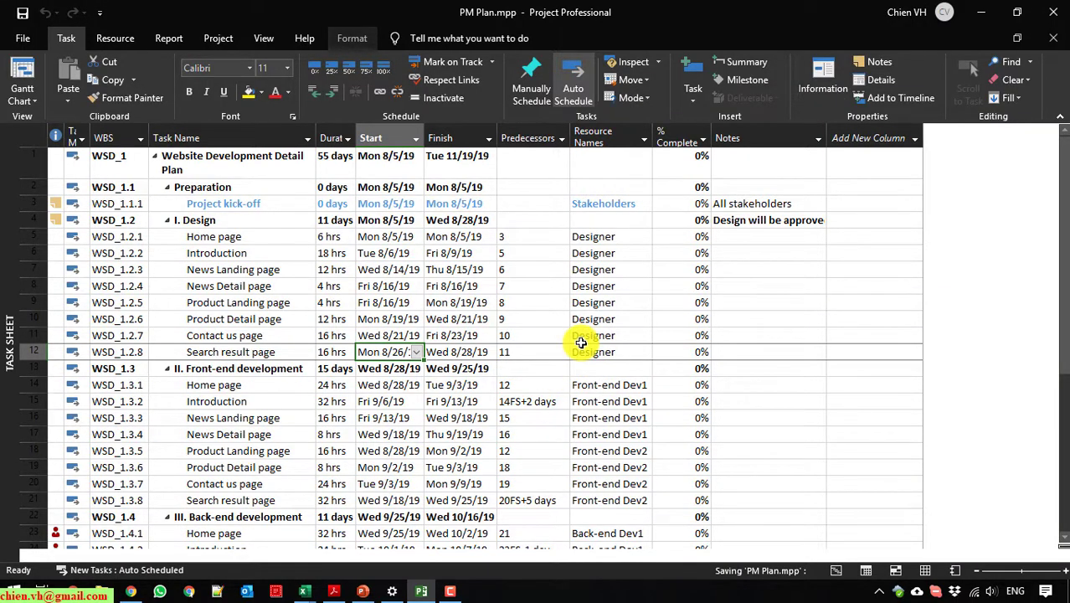
Open the exported PM Plan.pdf from the desktop in Adobe Acrobat Reader
left_click(982, 12)
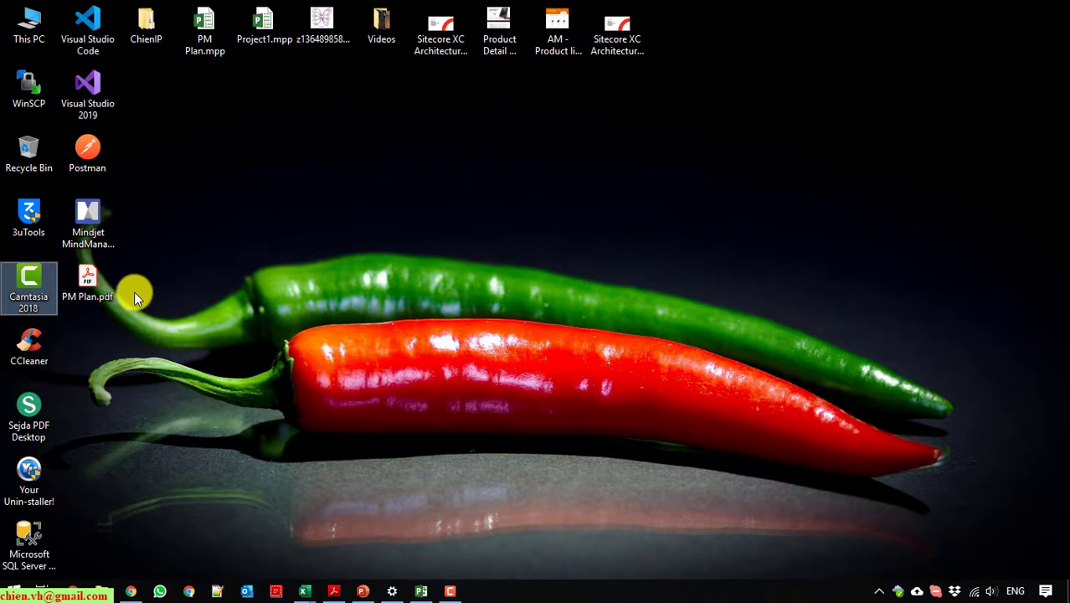
left_click(94, 284)
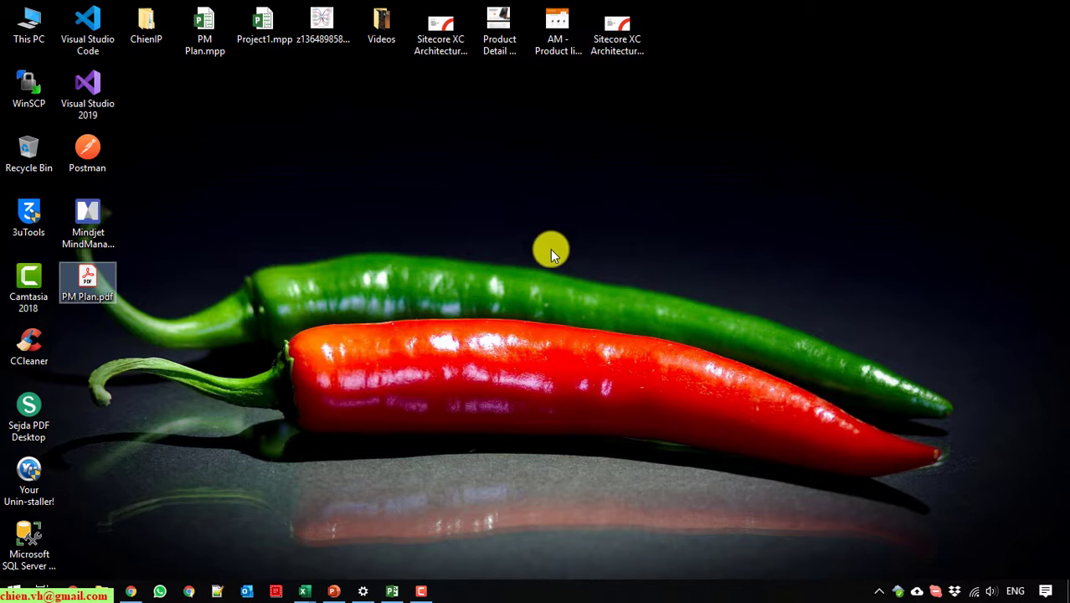
left_click(88, 289)
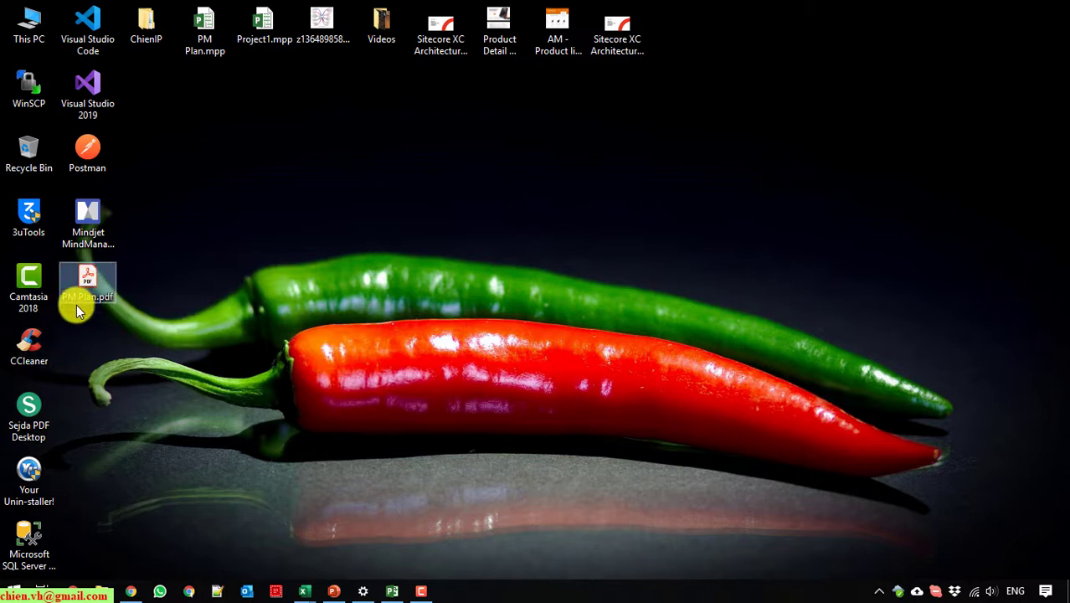
key("Escape")
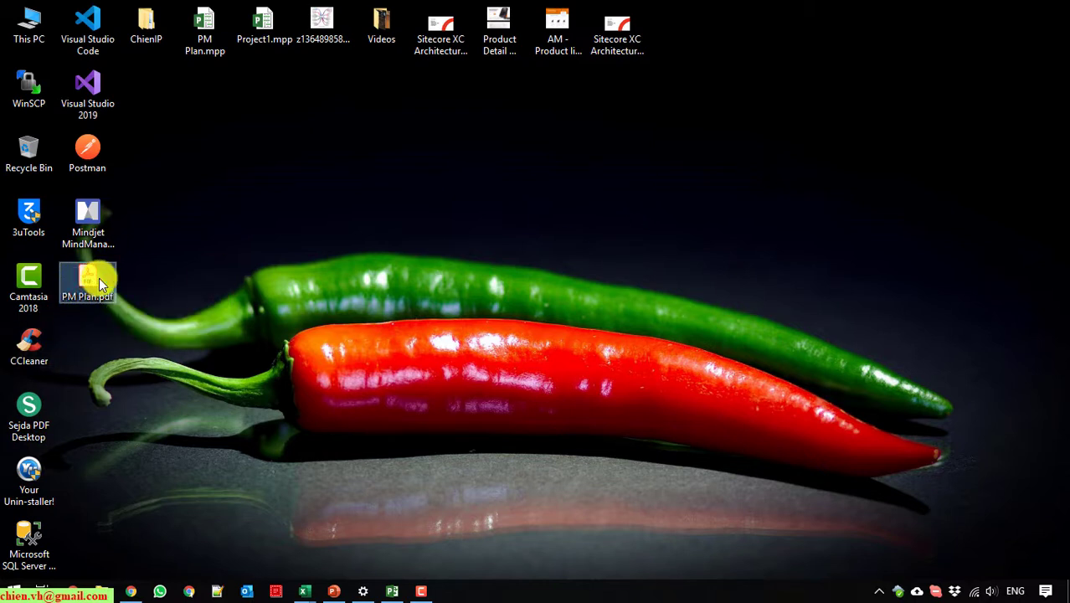
left_click(498, 256)
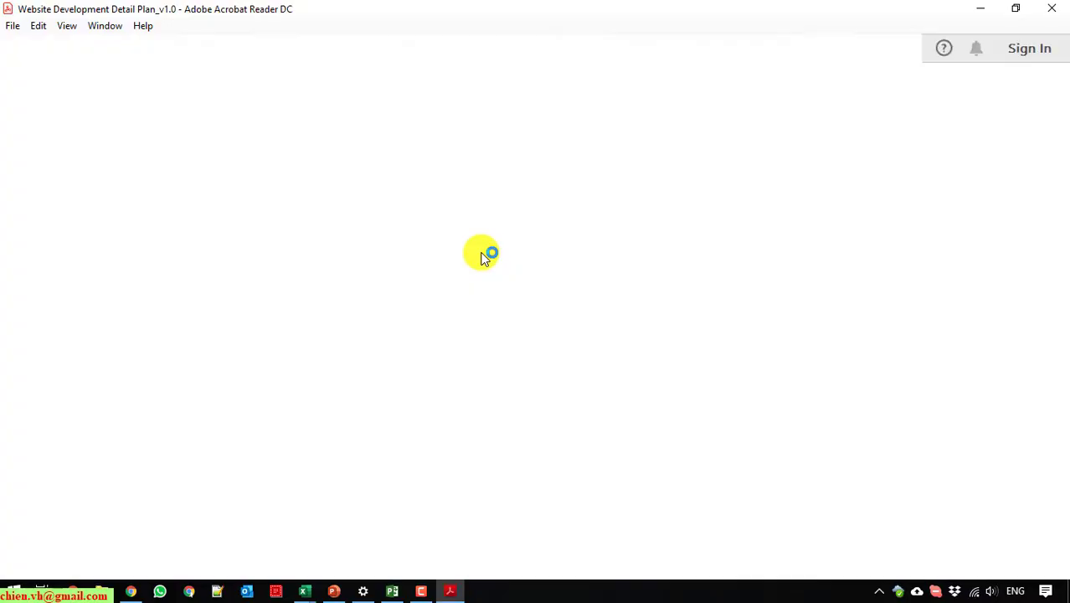
Enlarge the exported PDF page to the window width and examine its header title and task table
left_click(882, 343)
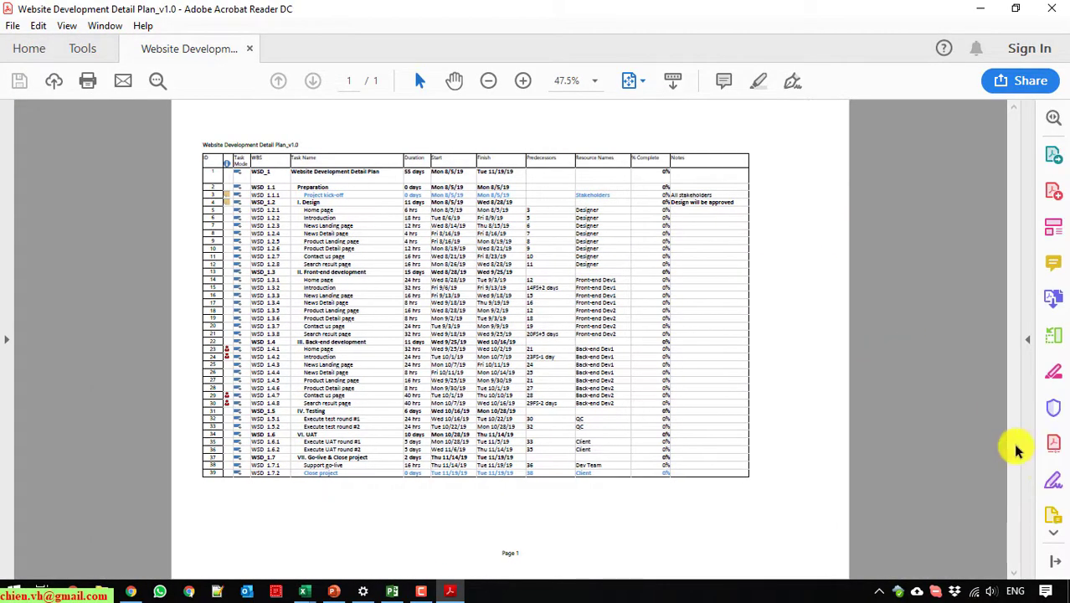
left_click(1044, 562)
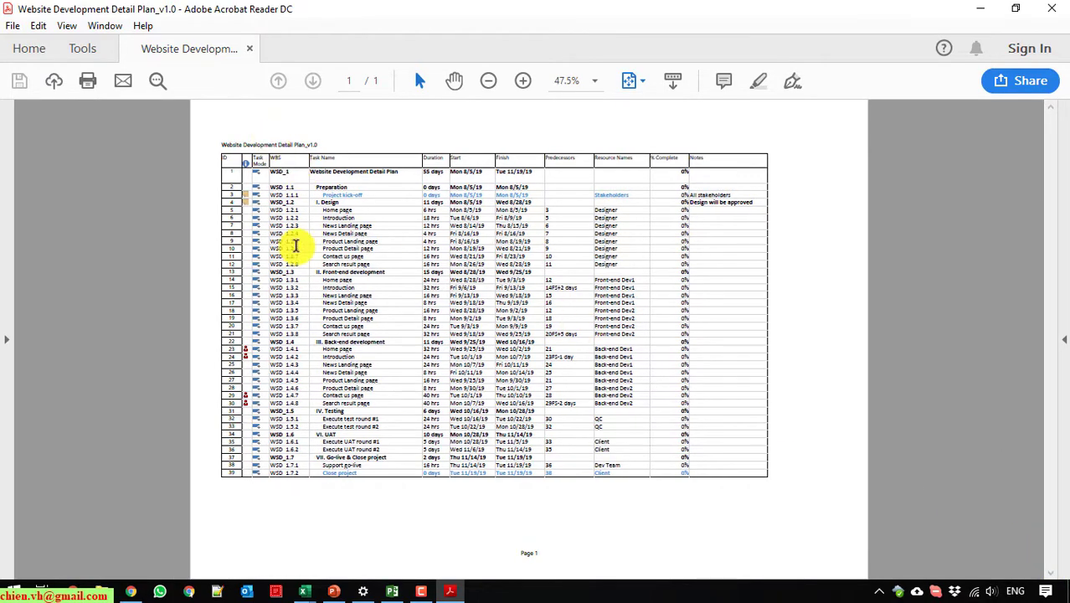
key("ctrl+2")
scroll(215, 240, "down", 3)
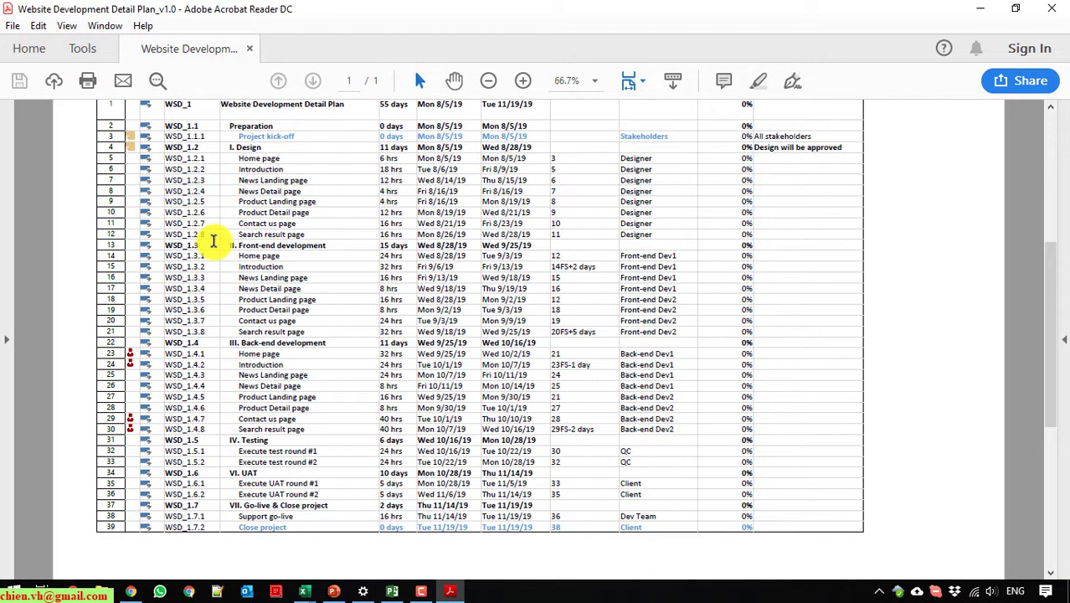
scroll(217, 240, "up", 3)
scroll(216, 240, "up", 1)
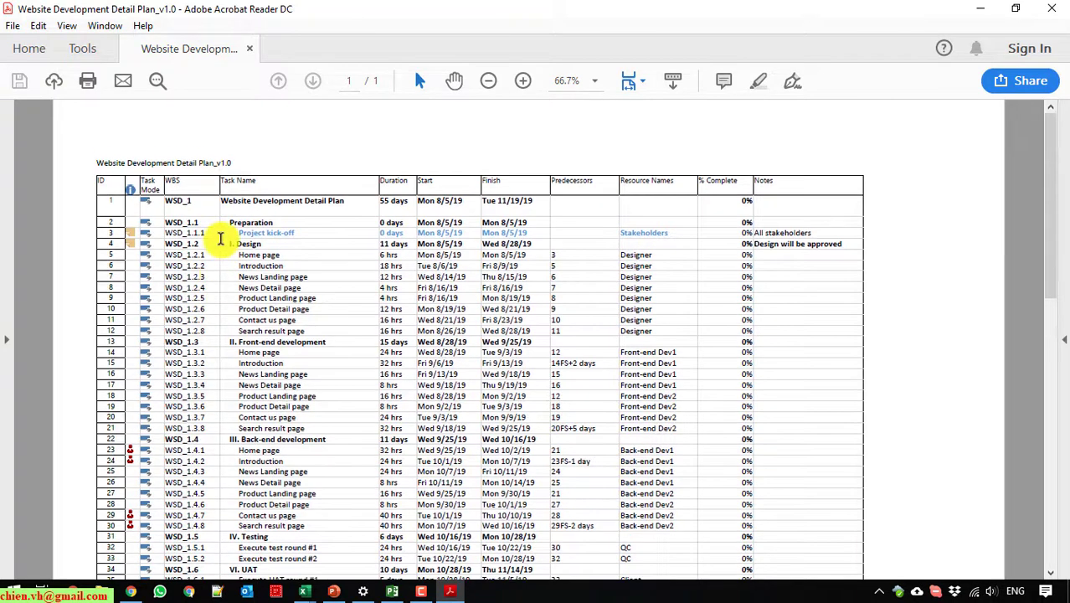
left_click_drag(107, 162, 666, 306)
left_click(703, 298)
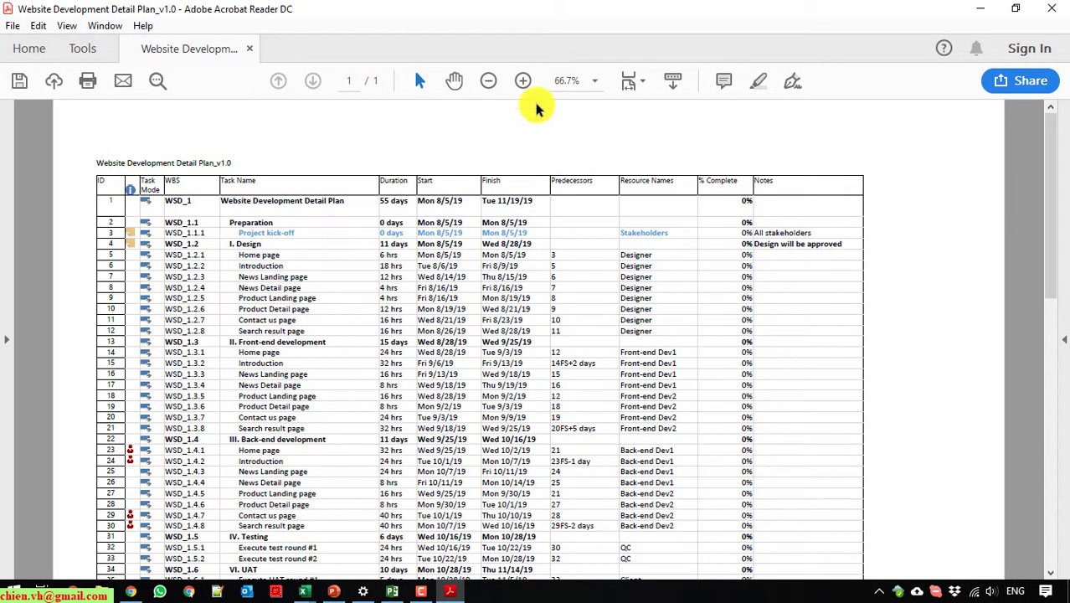
Inspect the plan's task rows and columns at 100% using the Hand tool, and check the full-page layout
left_click(453, 80)
scroll(569, 323, "down", 4)
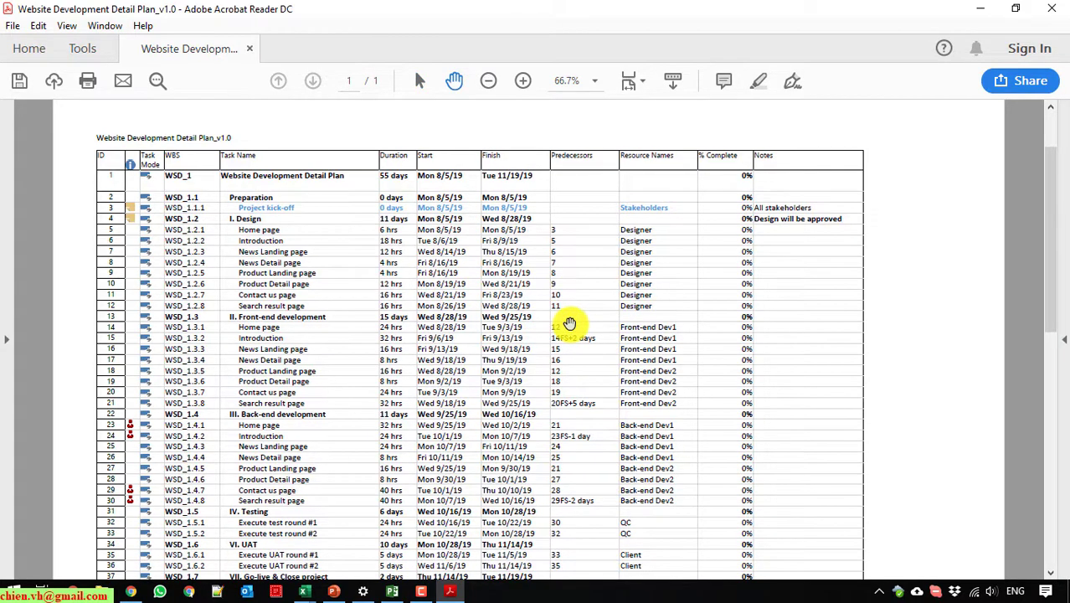
scroll(399, 325, "up", 2, "ctrl")
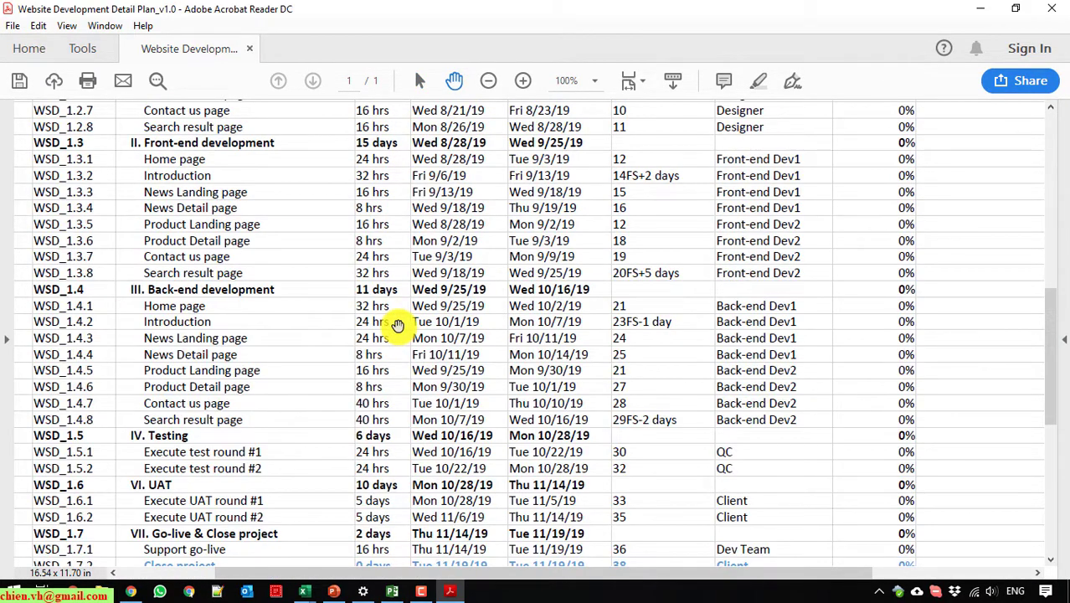
scroll(397, 325, "up", 6)
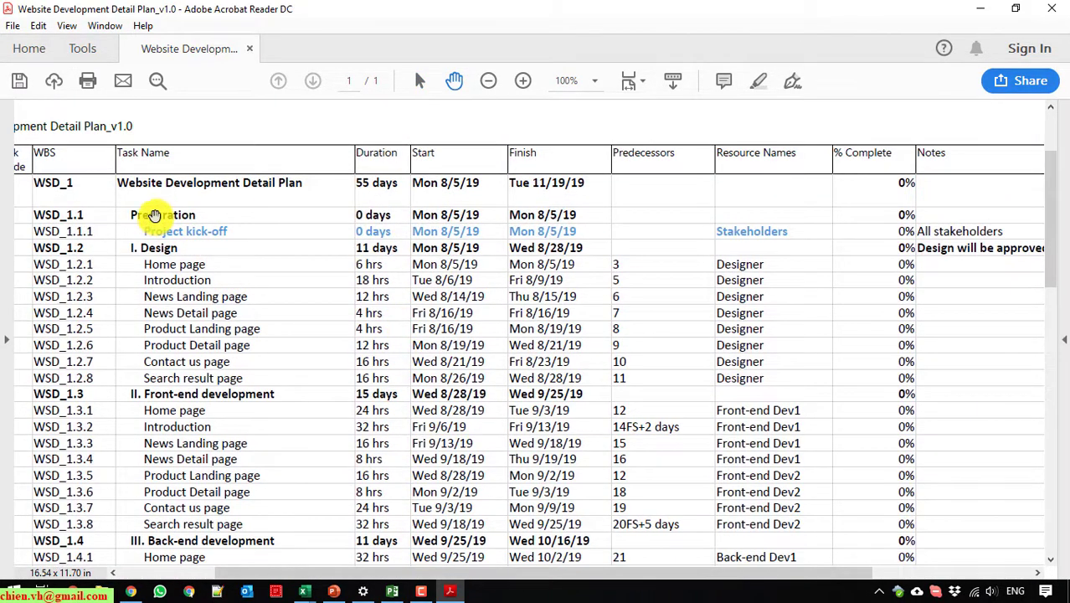
scroll(162, 258, "down", 8)
scroll(544, 342, "right", 3)
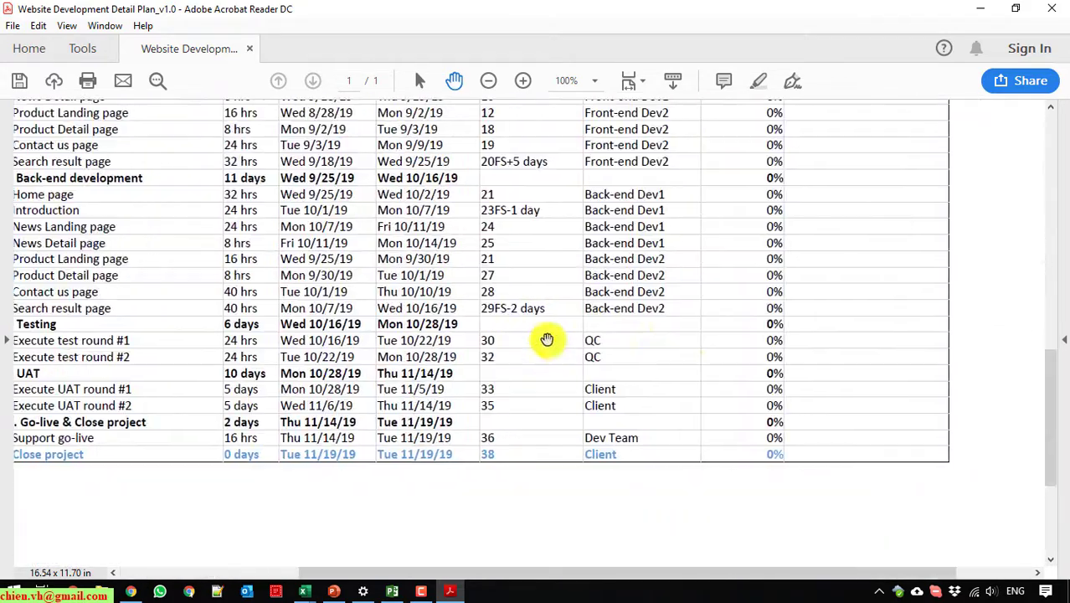
scroll(712, 387, "up", 10)
scroll(775, 444, "down", 2, "ctrl")
scroll(776, 443, "down", 2, "ctrl")
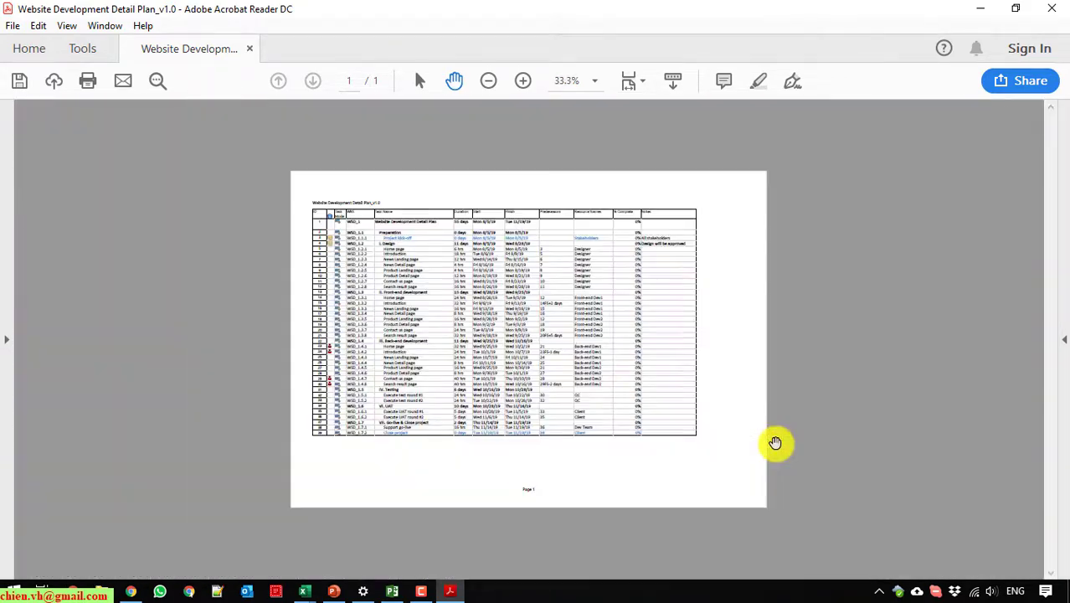
Minimize Acrobat Reader and switch back to PM Plan.mpp in Microsoft Project
key("ctrl+0")
left_click(981, 8)
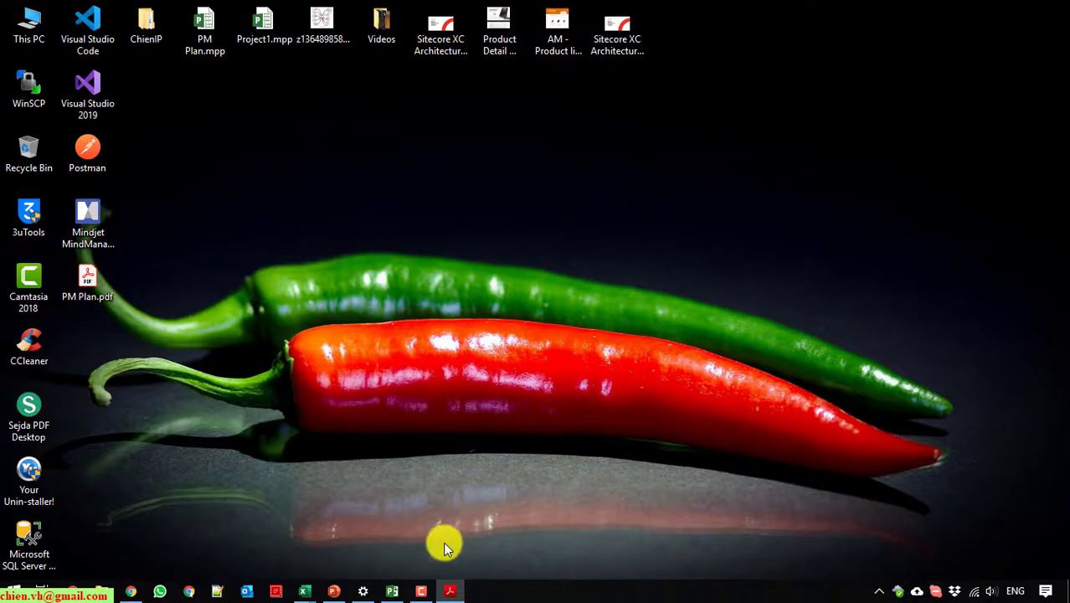
left_click(392, 591)
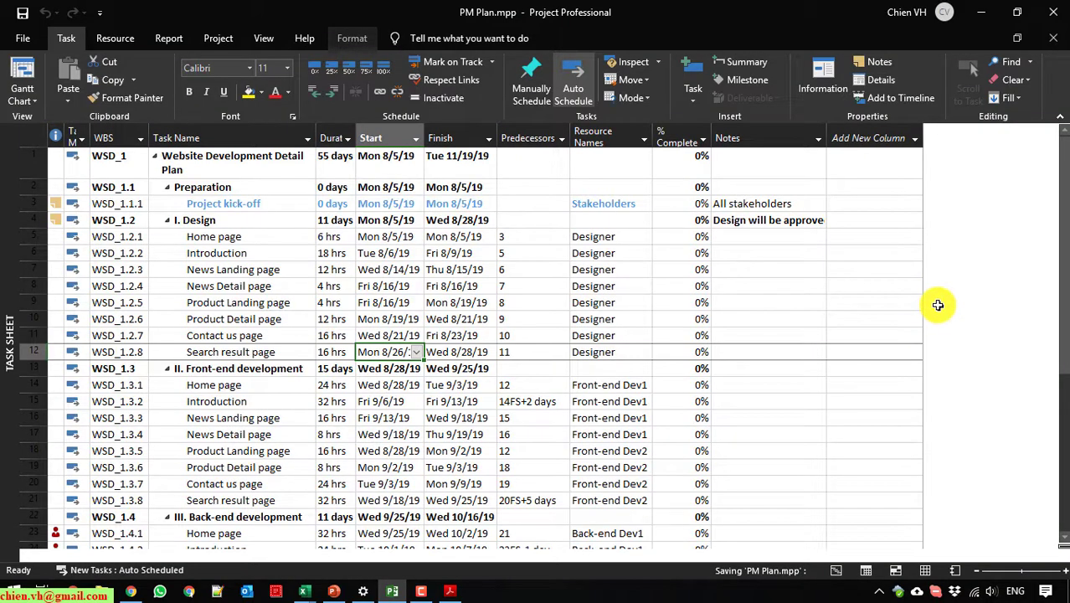